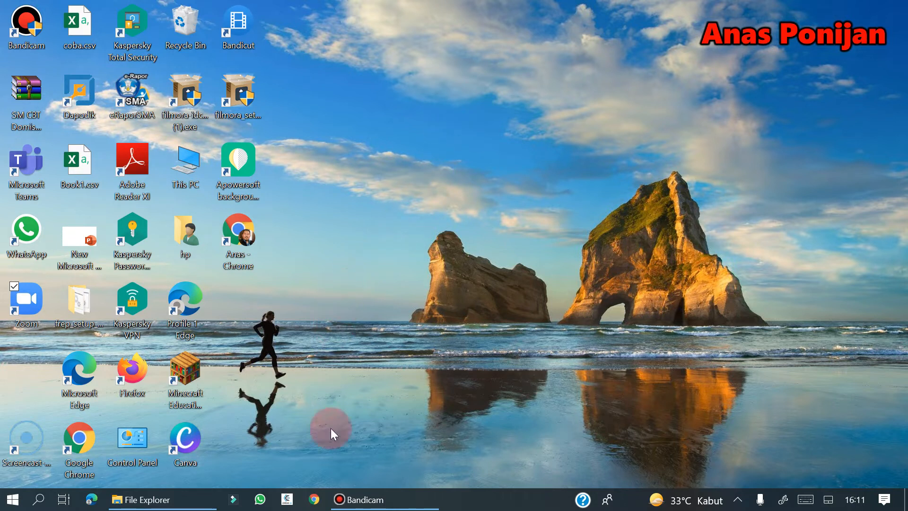
- Open Google Chrome with the Person 1 profile and maximize its window
click(314, 499)
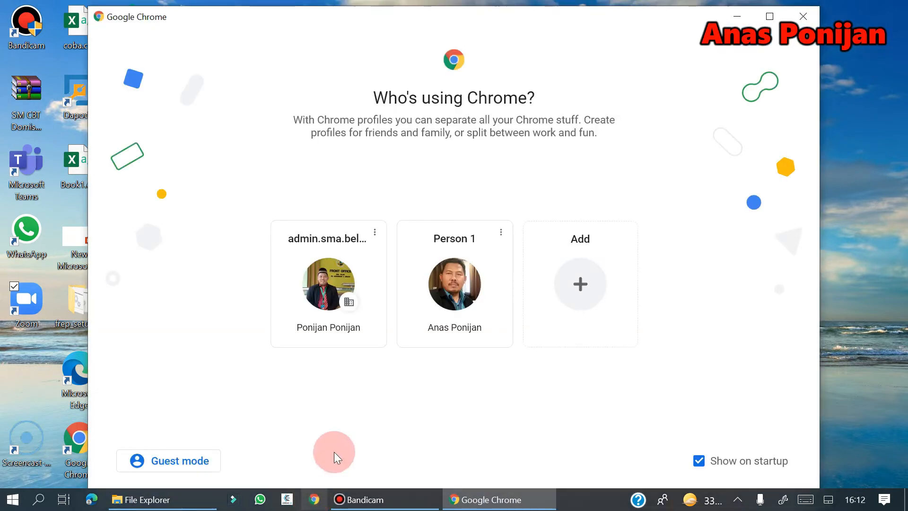
click(455, 309)
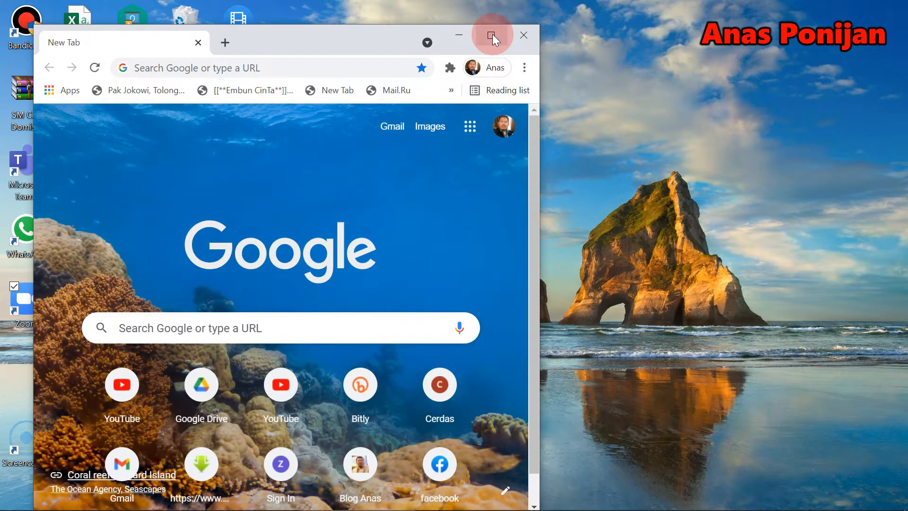
click(492, 35)
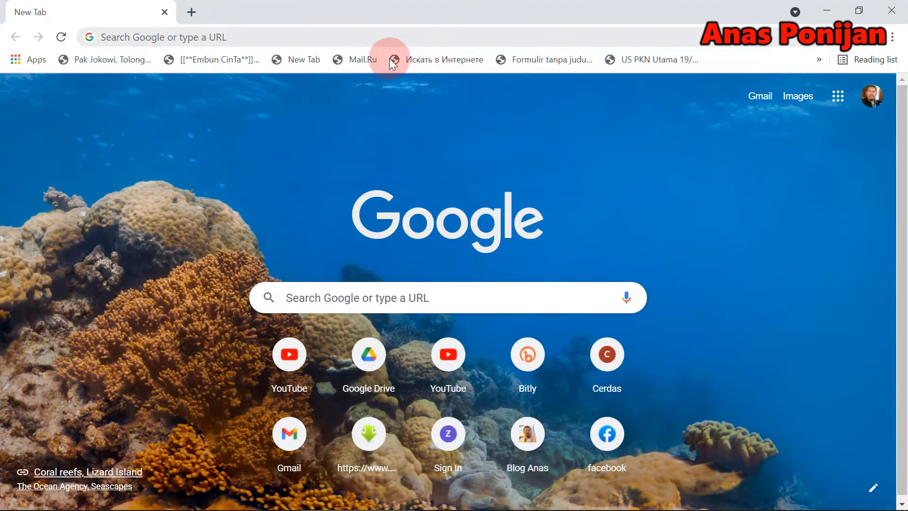
- Search the web for "obs download" and open the official obsproject.com download page
click(219, 41)
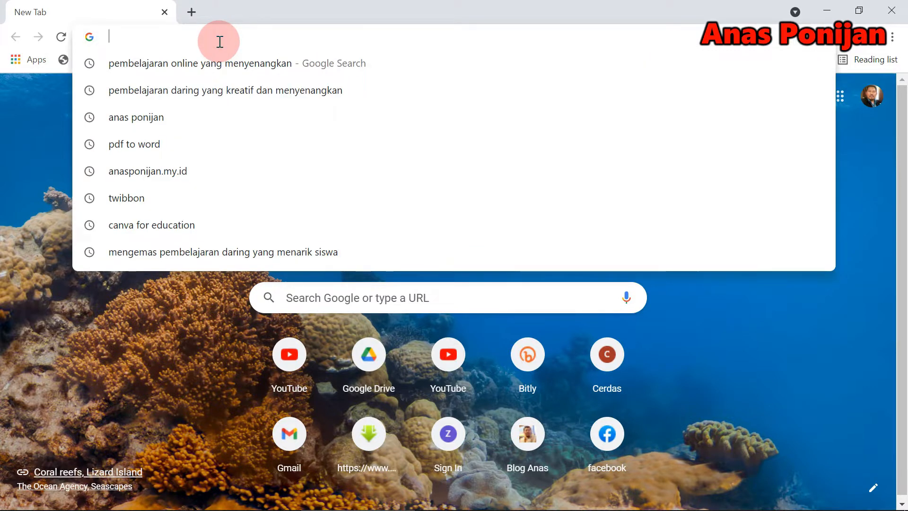
text(o)
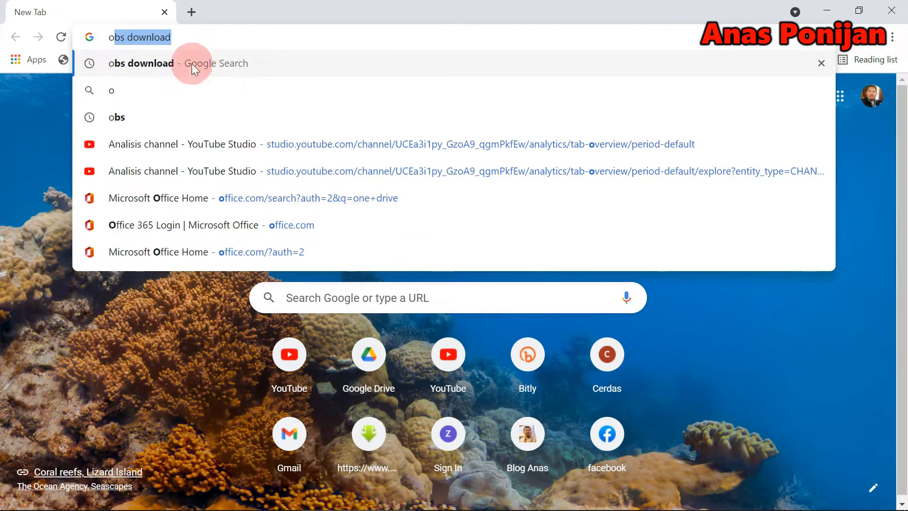
click(164, 67)
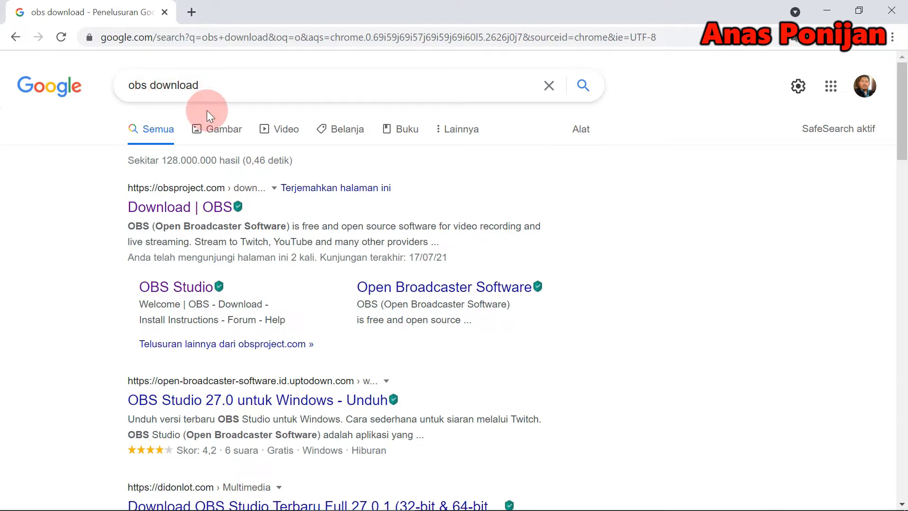
click(171, 211)
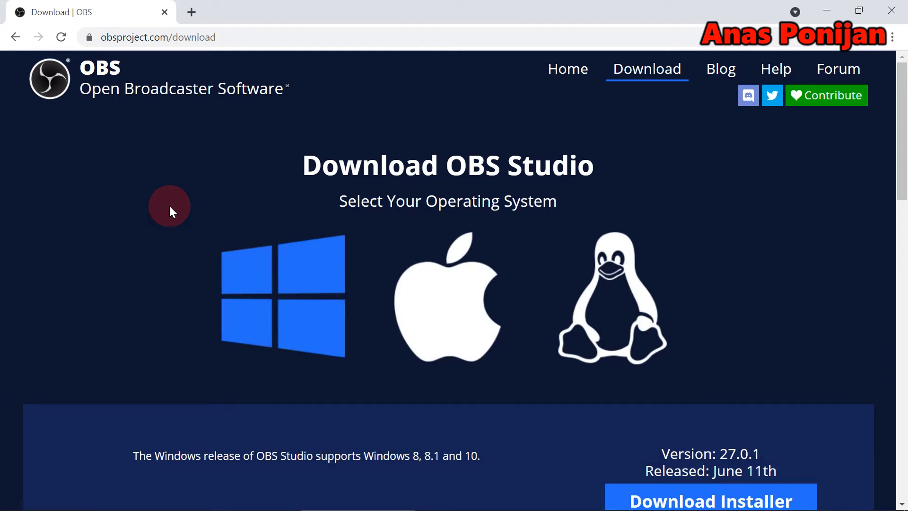
- Review the Windows download options for OBS Studio 27.0.1 and download the standard installer
scroll(172, 211, down, 5)
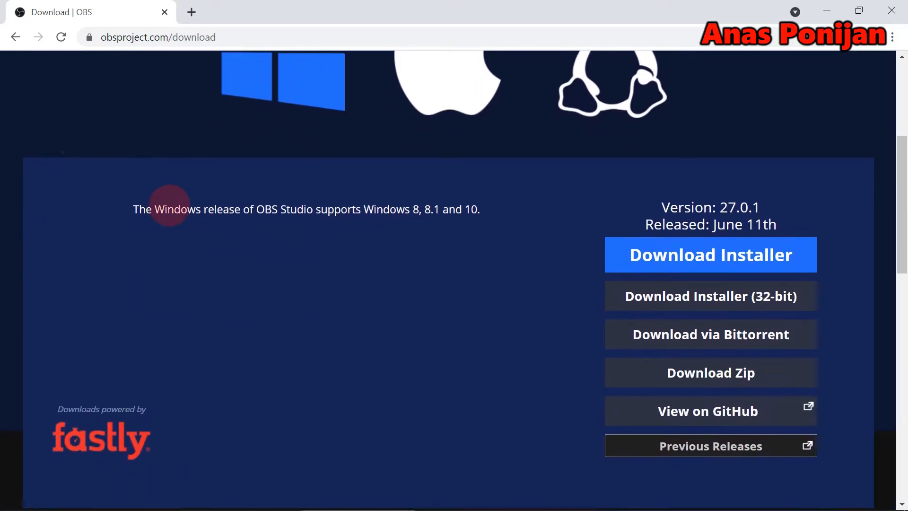
scroll(170, 205, up, 5)
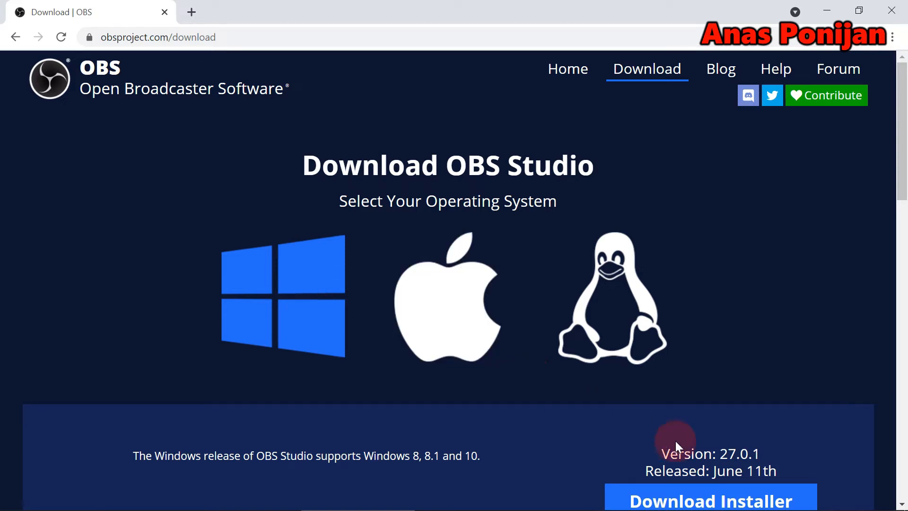
click(728, 504)
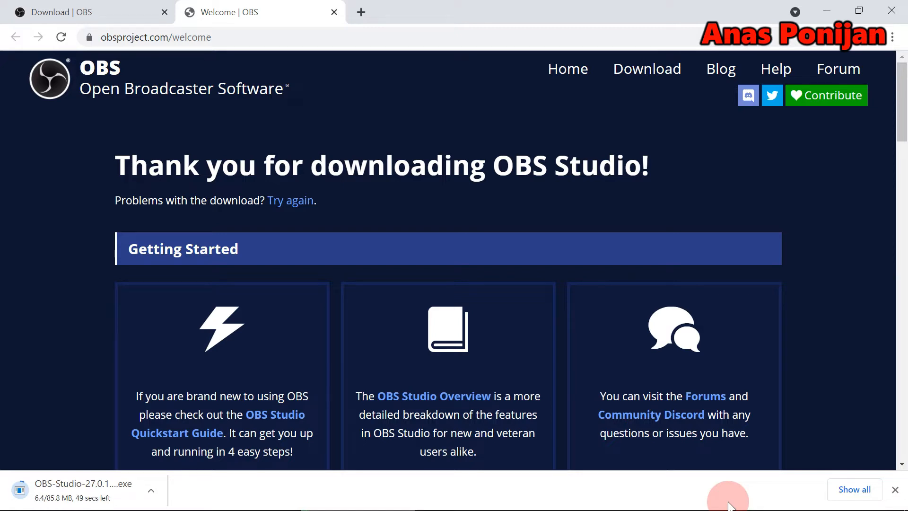
- Open the Downloads folder in File Explorer and run OBS-Studio-27.0.1-Full-Installer-x64 (2).exe
mouse_move(568, 509)
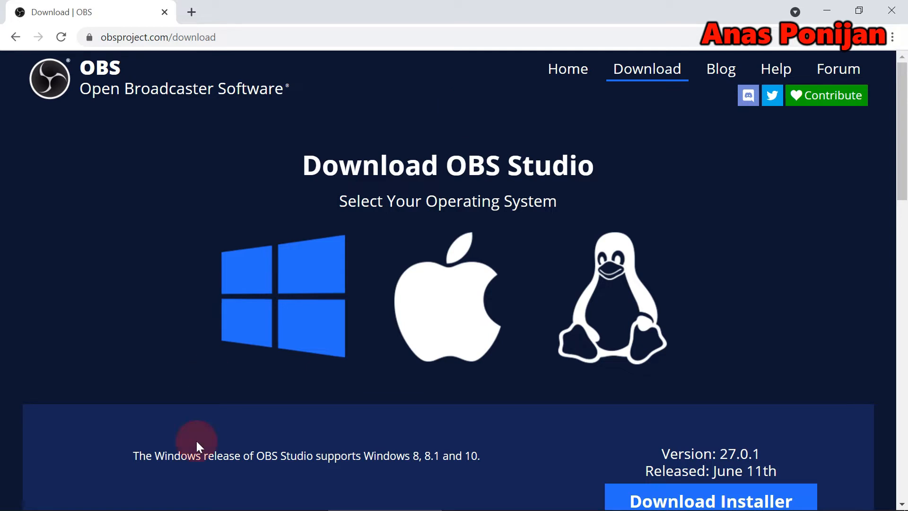
mouse_move(189, 509)
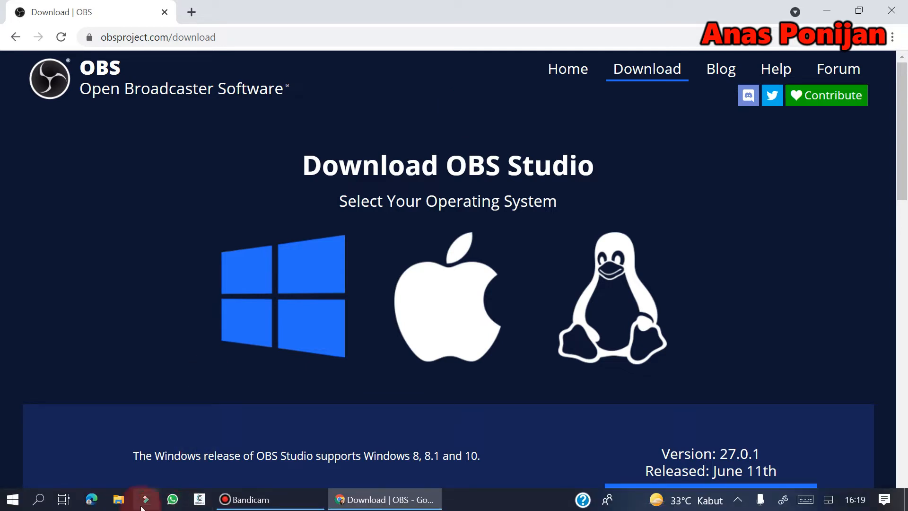
click(124, 503)
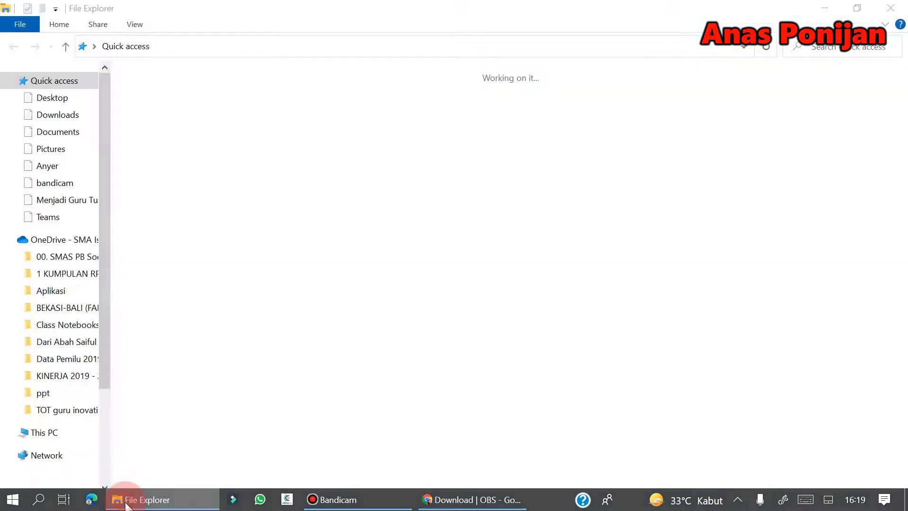
click(126, 504)
click(126, 504)
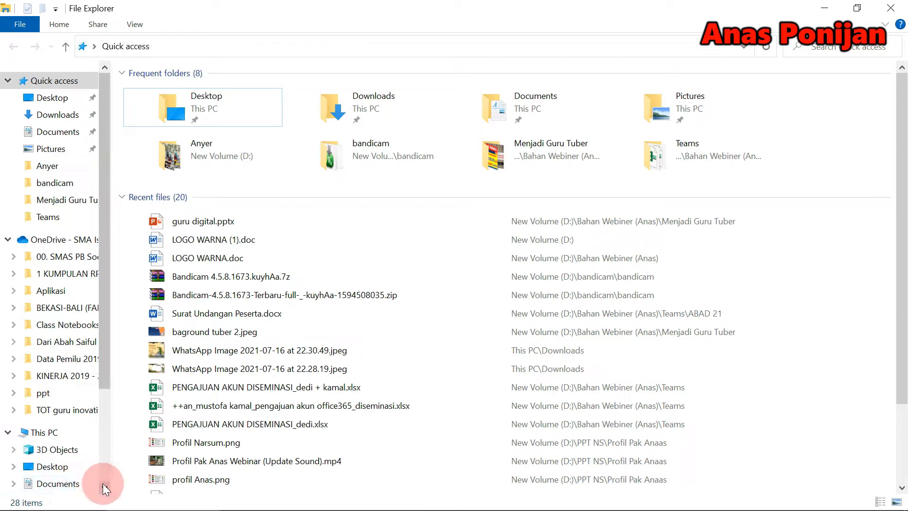
click(50, 117)
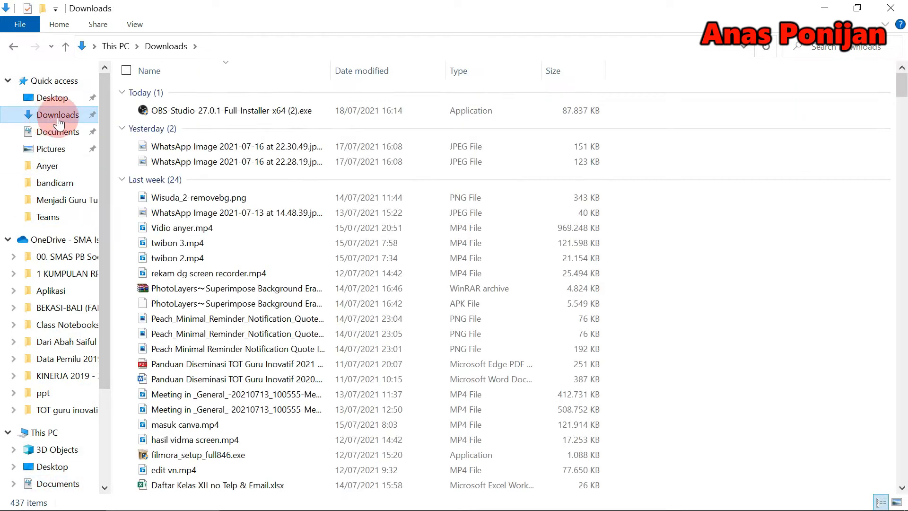
click(157, 113)
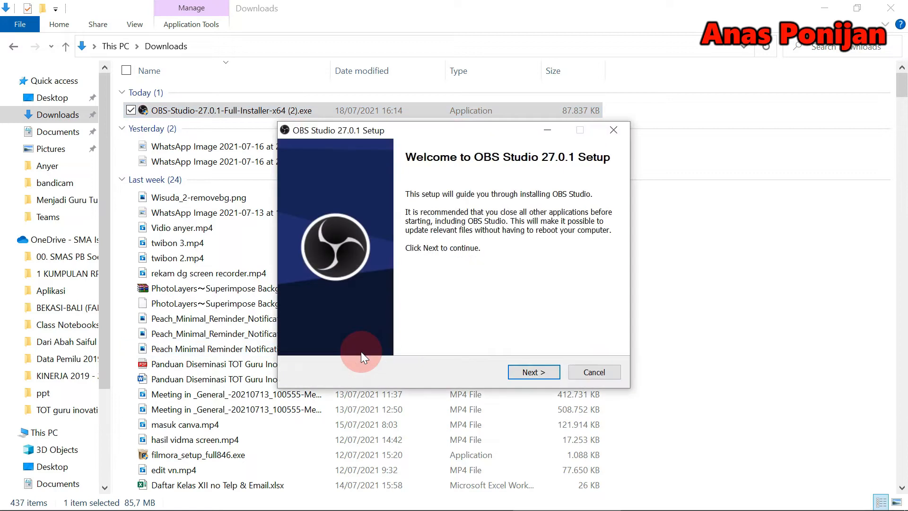
- Install OBS Studio 27.0.1 in C:\Program Files\obs-studio and finish the setup with the launch option enabled
click(534, 372)
click(534, 372)
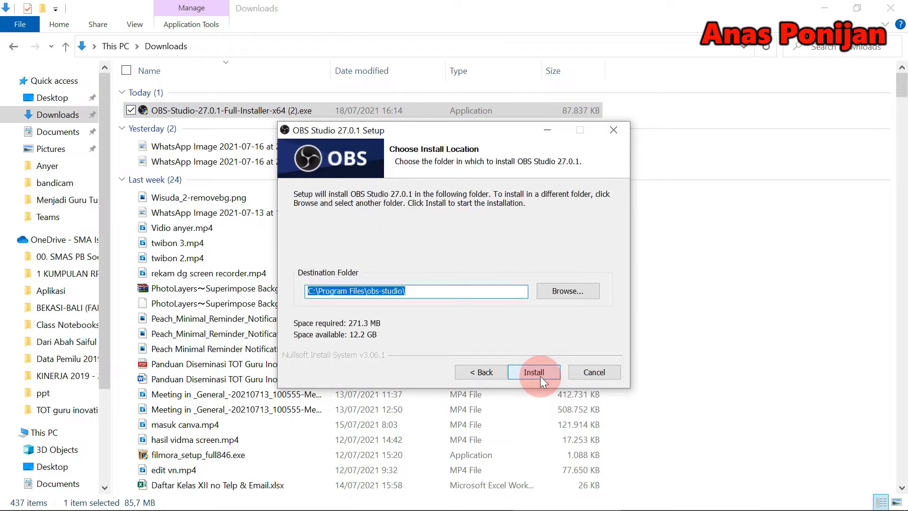
click(540, 376)
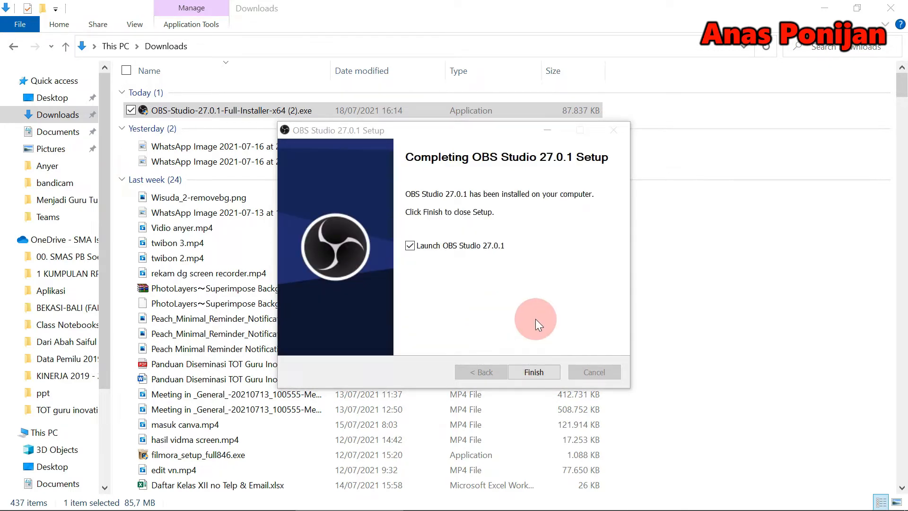
click(534, 372)
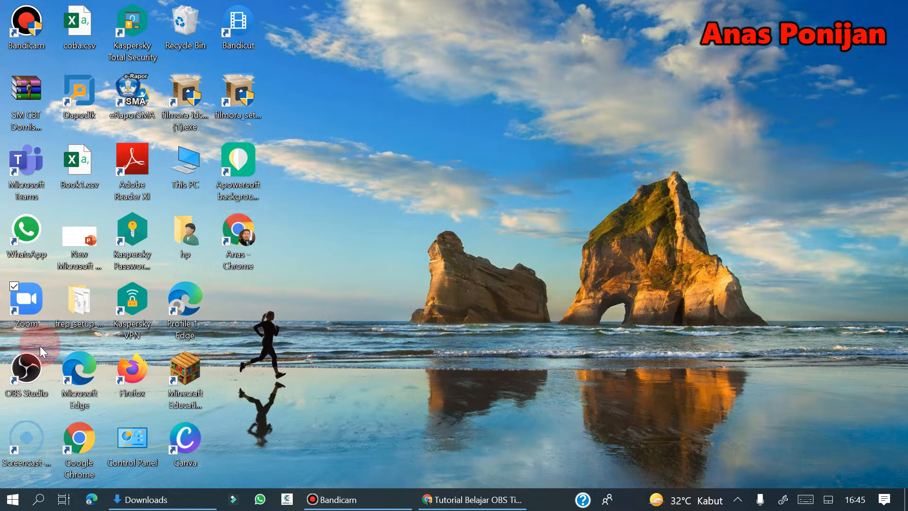
- Start OBS Studio from its desktop shortcut and rename the scene "Scene 2" as "Tutorial 1"
click(17, 397)
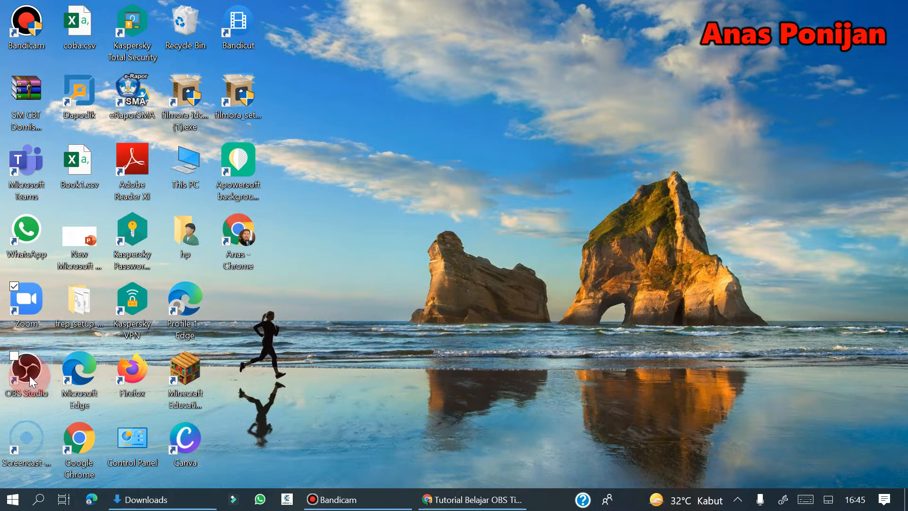
double_click(29, 376)
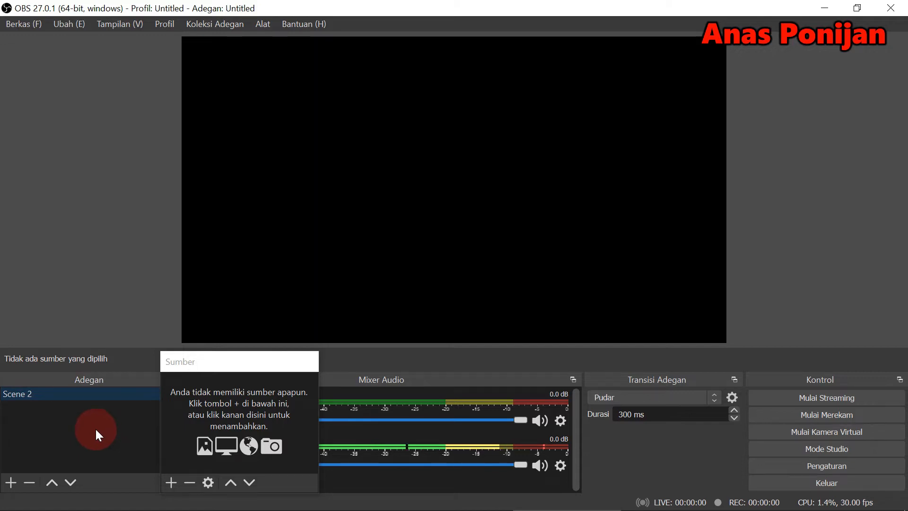
right_click(53, 394)
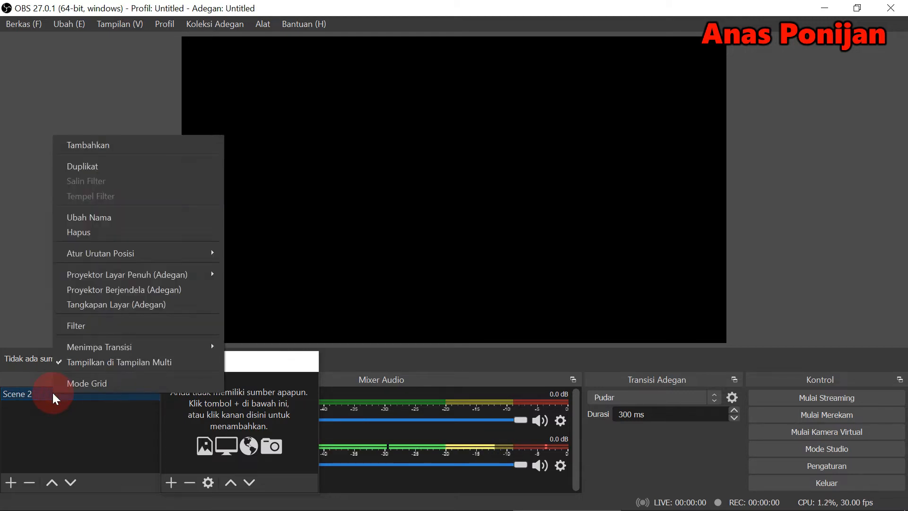
click(85, 222)
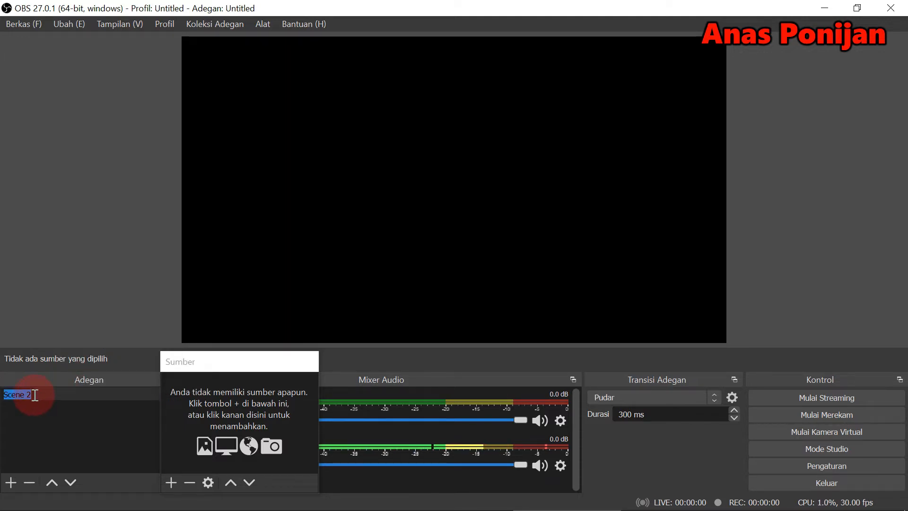
key(BackSpace)
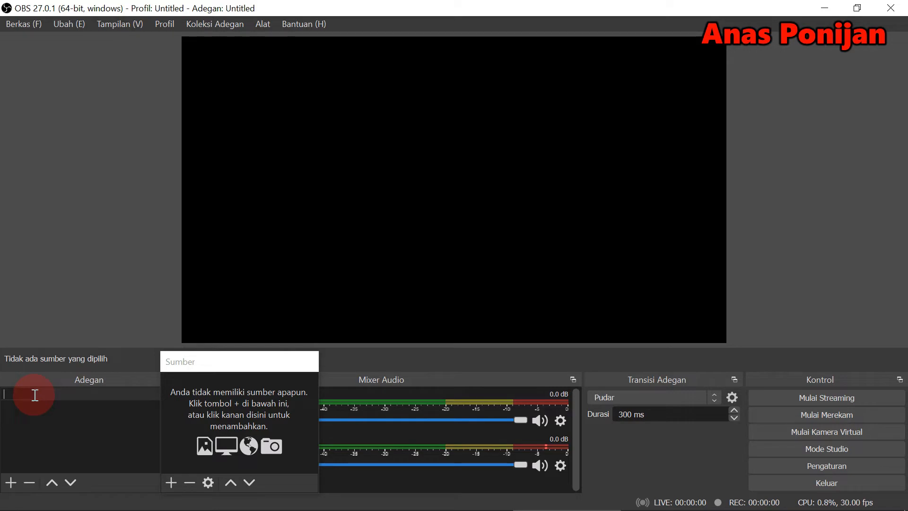
text(Tu)
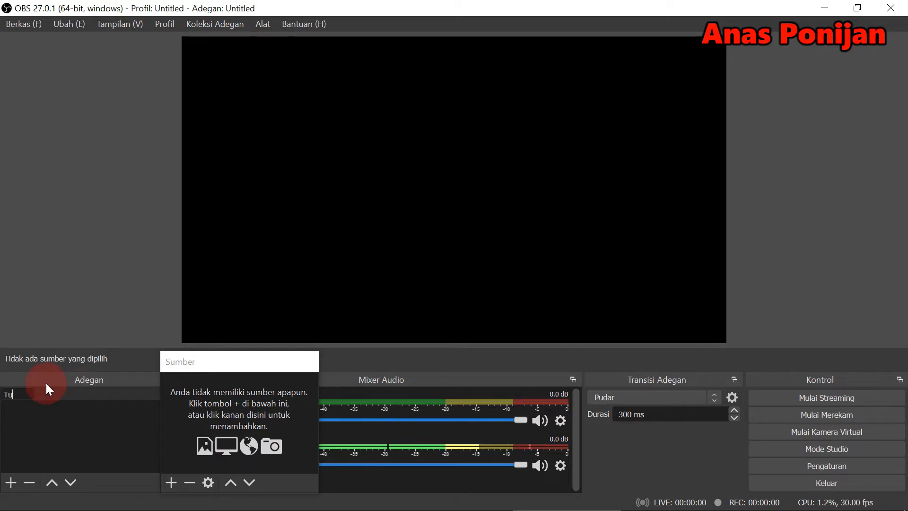
text(torial 1)
key(Return)
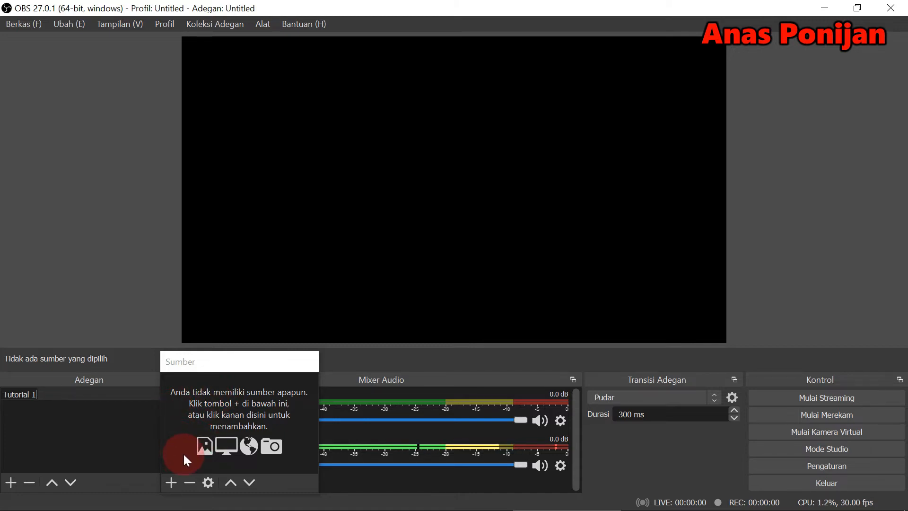
- Add a new Tangkapan Layar (display capture) source to the Tutorial 1 scene, keeping the default name
click(171, 481)
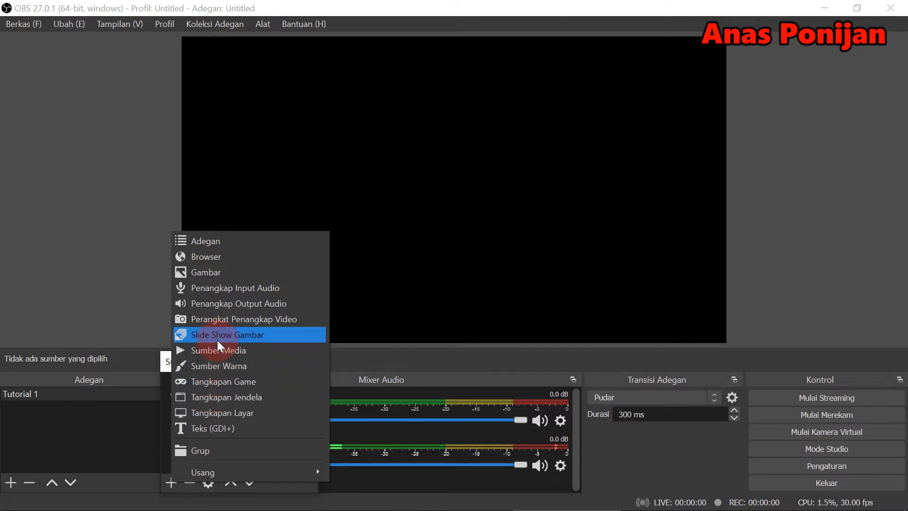
click(220, 409)
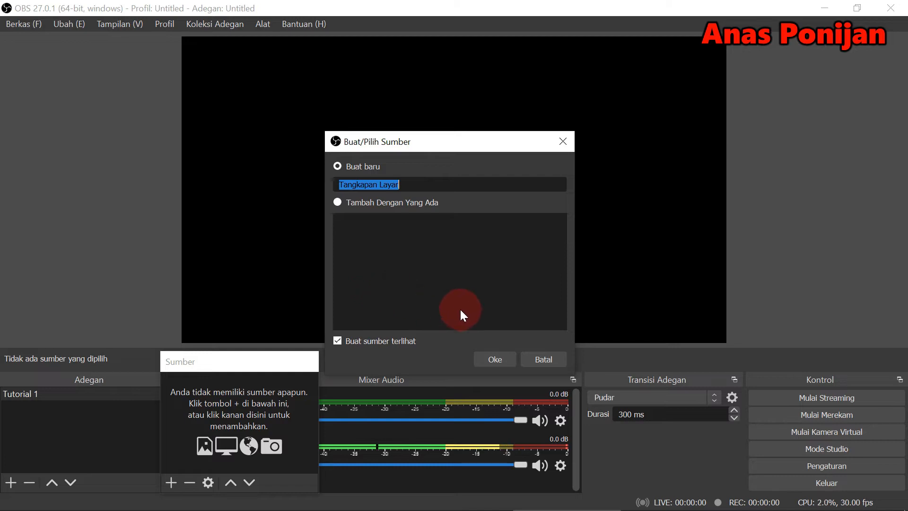
click(498, 355)
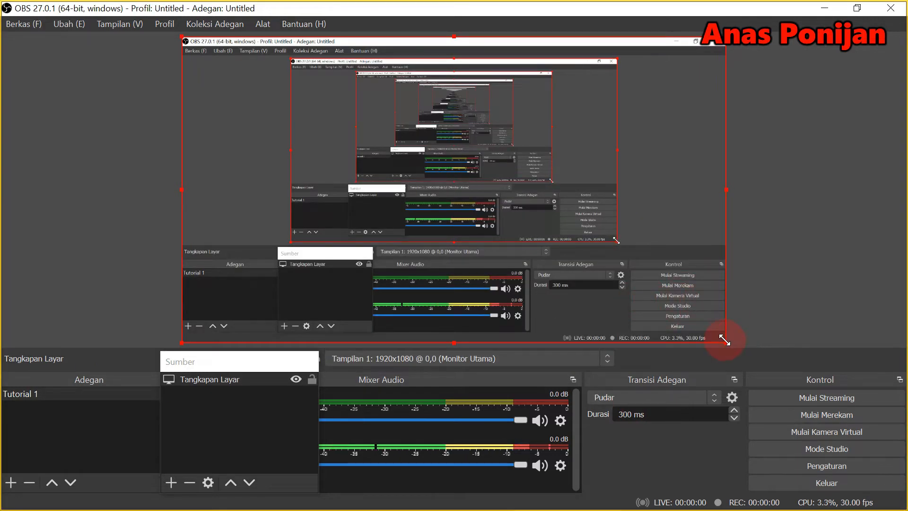
- Try resizing and moving the screen capture in the preview, fit it back to the full canvas, and lock the source
drag(725, 340, 615, 289)
drag(425, 152, 474, 180)
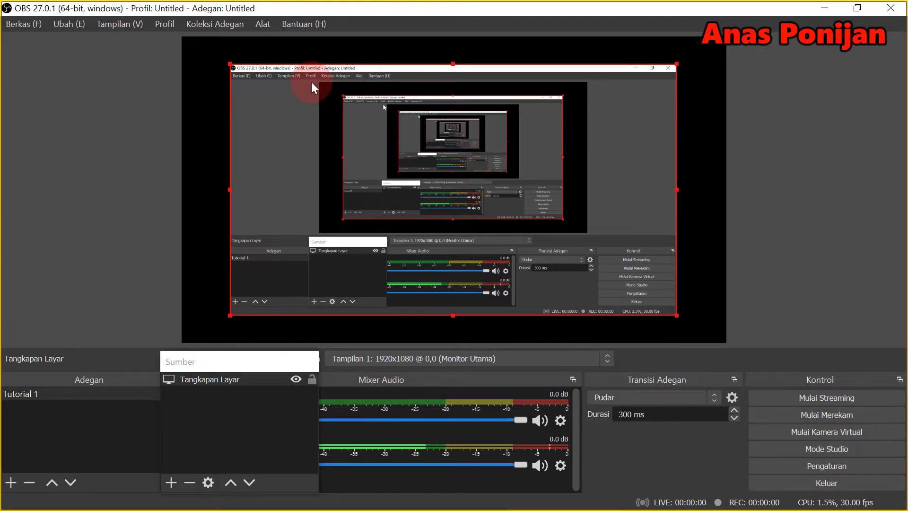
drag(231, 63, 184, 55)
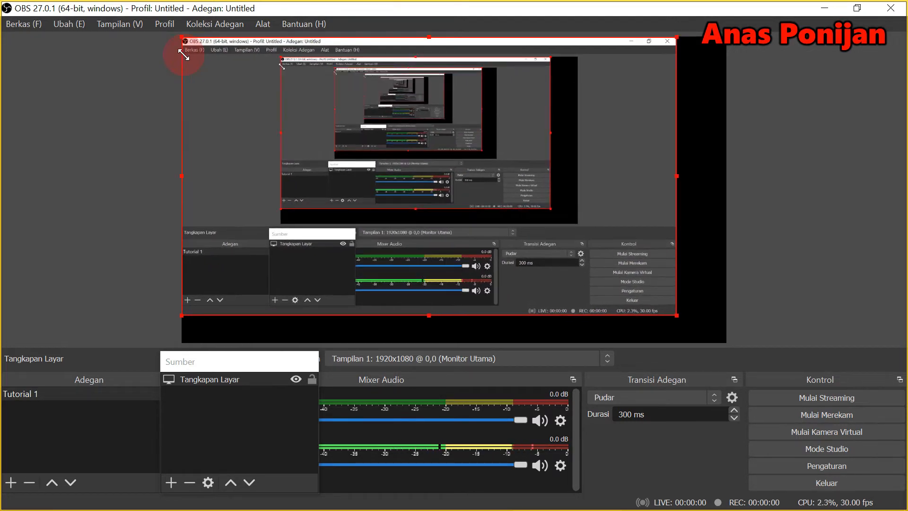
drag(677, 315, 726, 341)
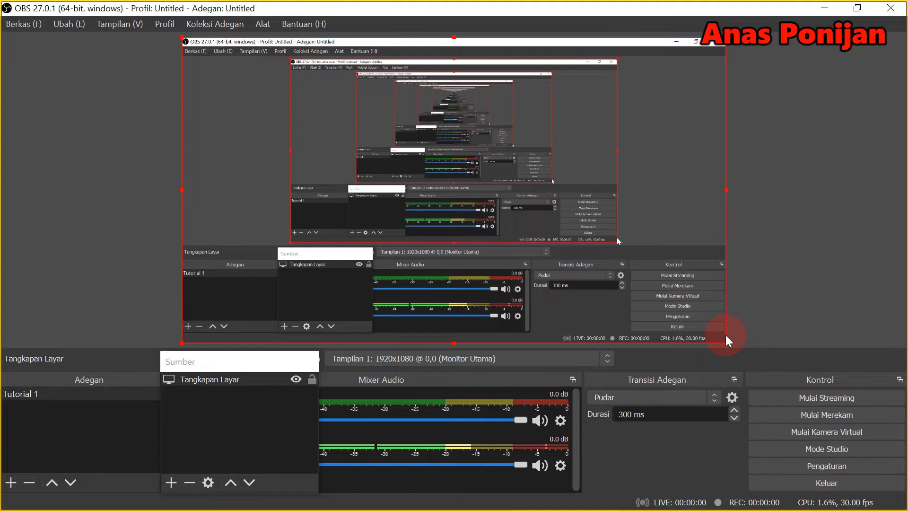
click(312, 379)
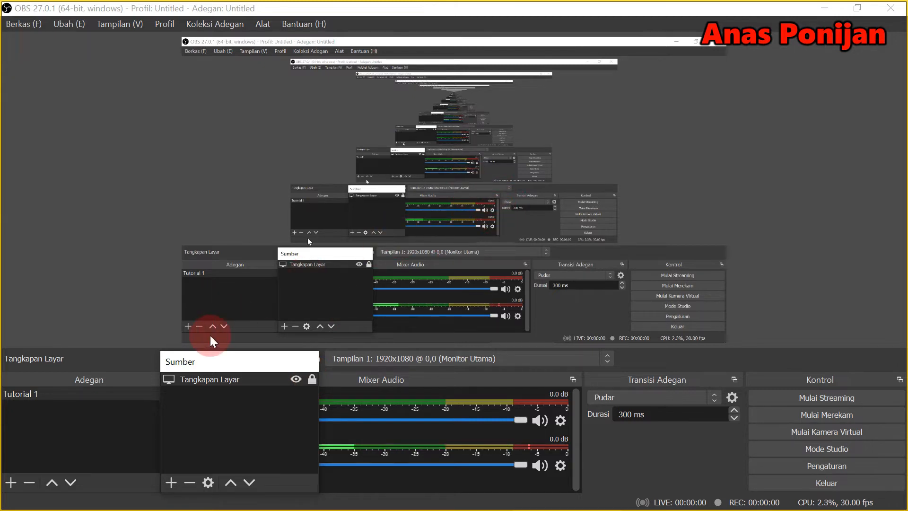
- Add a new Teks (GDI+) source named "Running Teks" to the Tutorial 1 scene
click(170, 483)
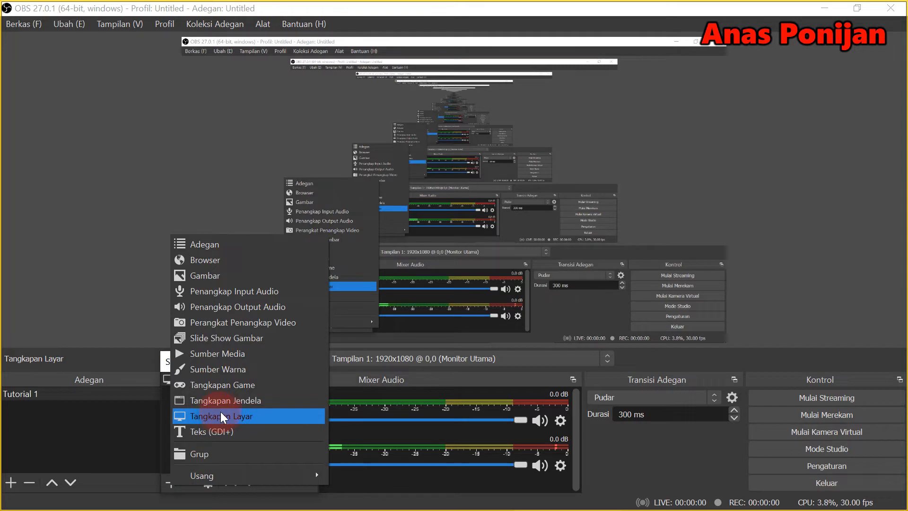
click(196, 437)
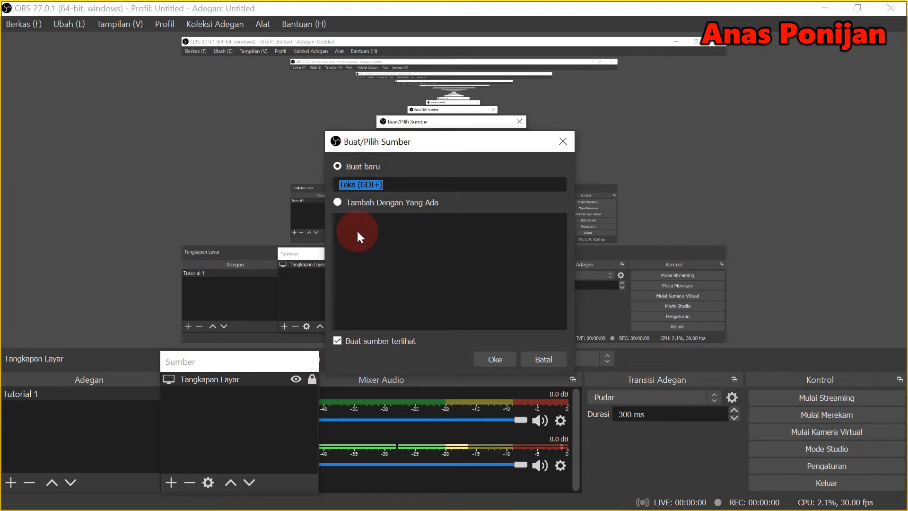
click(384, 189)
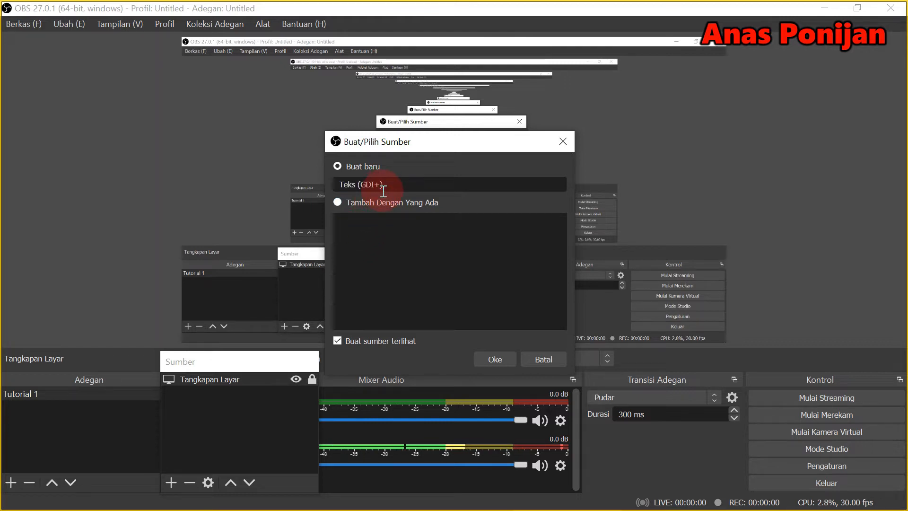
key(BackSpace)
key(BackSpace)
key(BackSpace)
key(BackSpace)
key(BackSpace)
key(BackSpace)
key(BackSpace)
key(BackSpace)
key(BackSpace)
text(R)
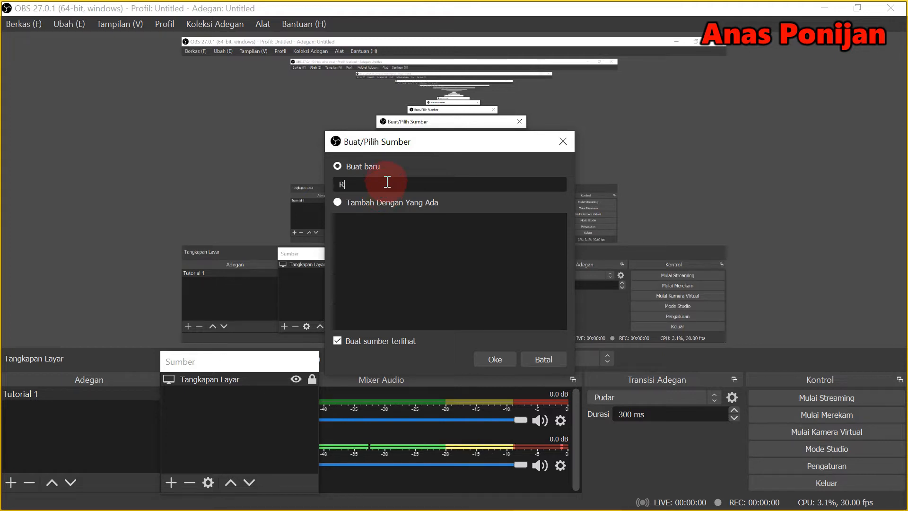
text(unning)
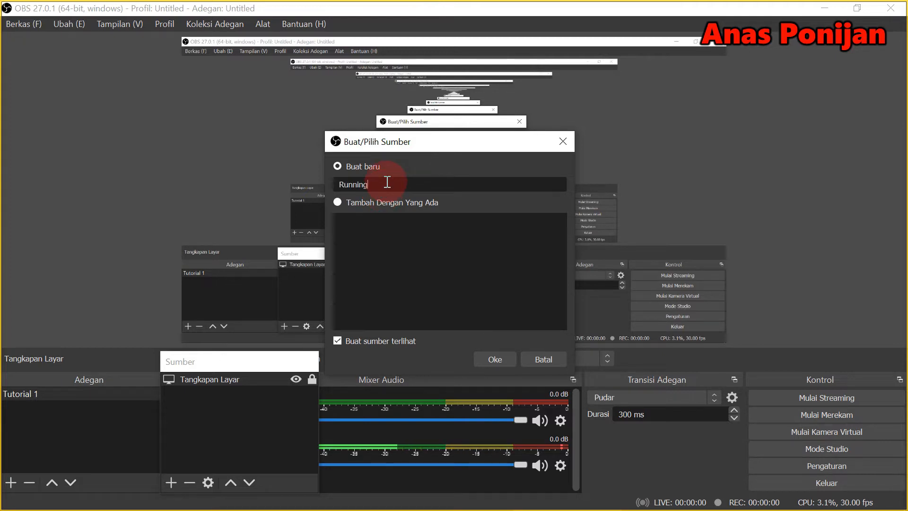
text( Teks)
click(495, 360)
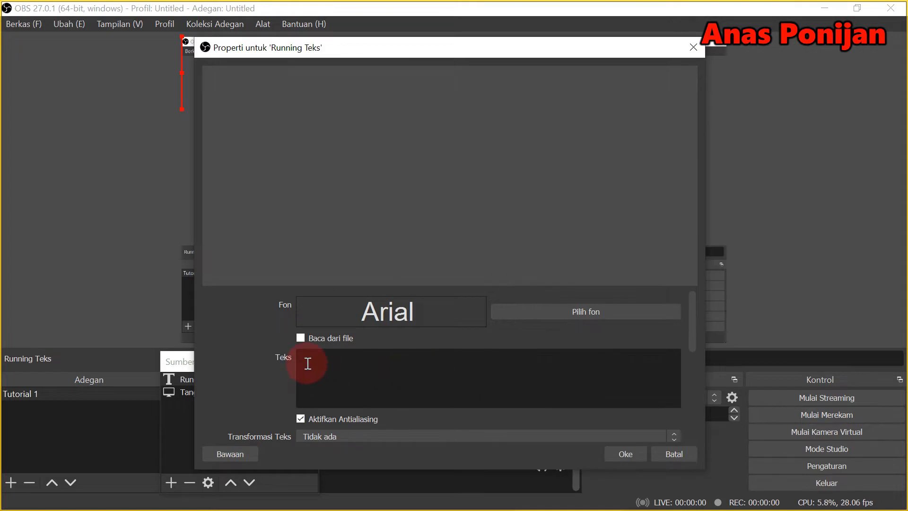
- Enter "Pembukaan Pelatihan Guru Tuber" as the text of the Running Teks source
text(Pembukaan )
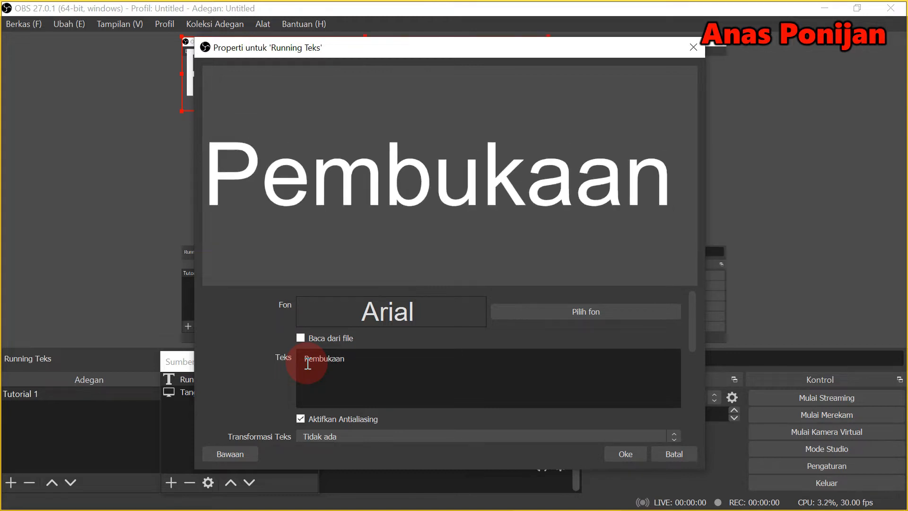
text(Pelat)
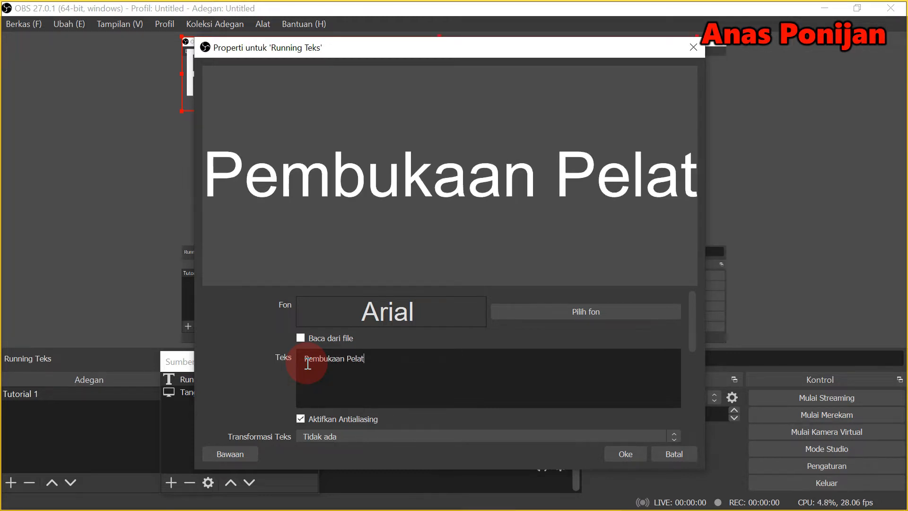
text(ihan)
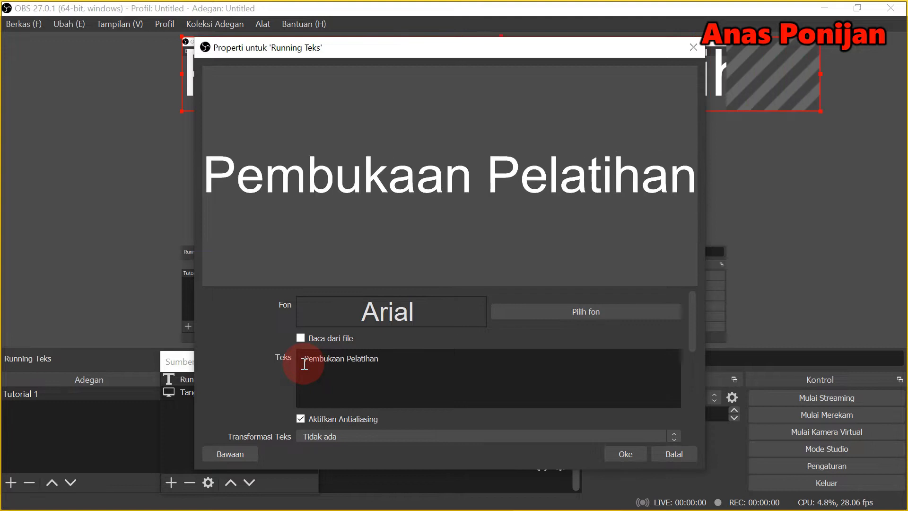
text( Guru)
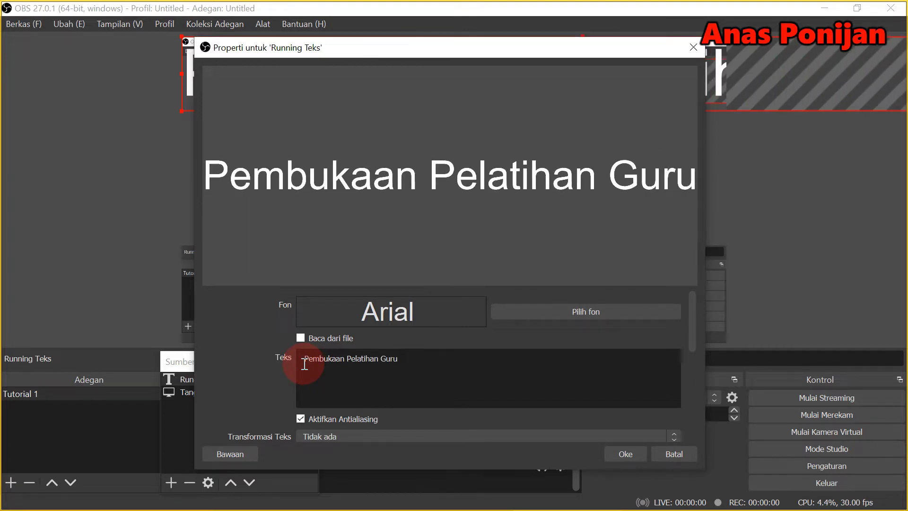
text( Tuber)
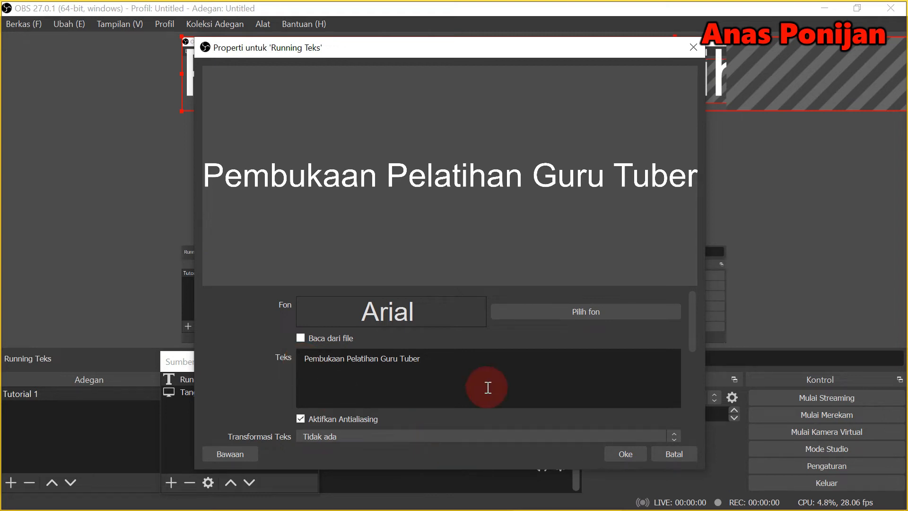
- Set the Running Teks font to Arial Bold, size 36, and accept the source properties
click(568, 313)
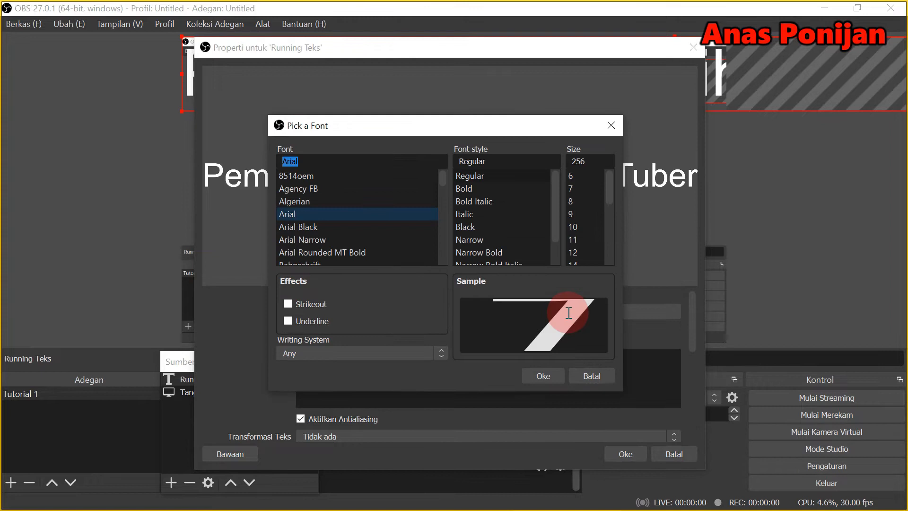
click(482, 188)
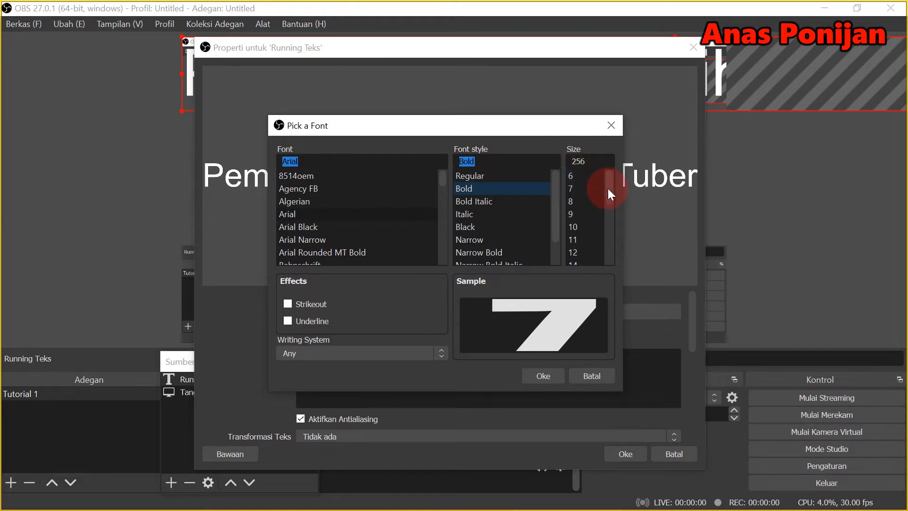
drag(608, 188, 606, 243)
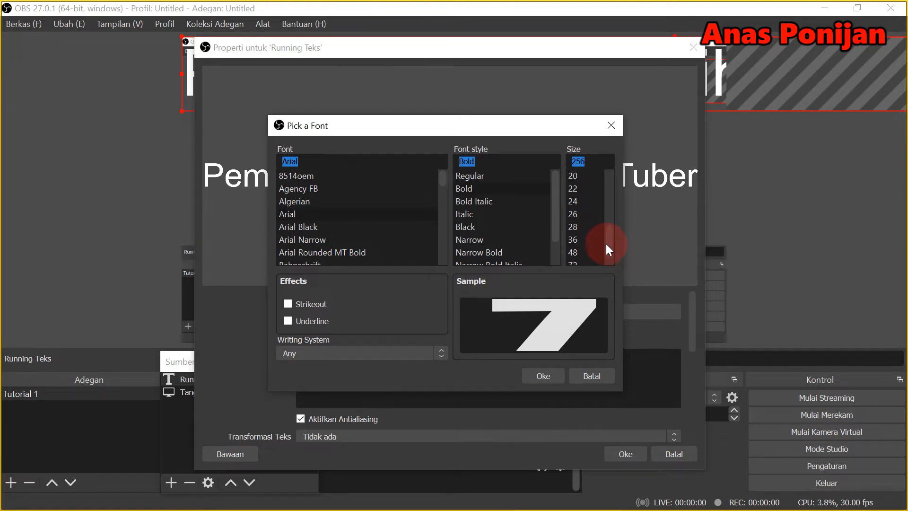
click(577, 238)
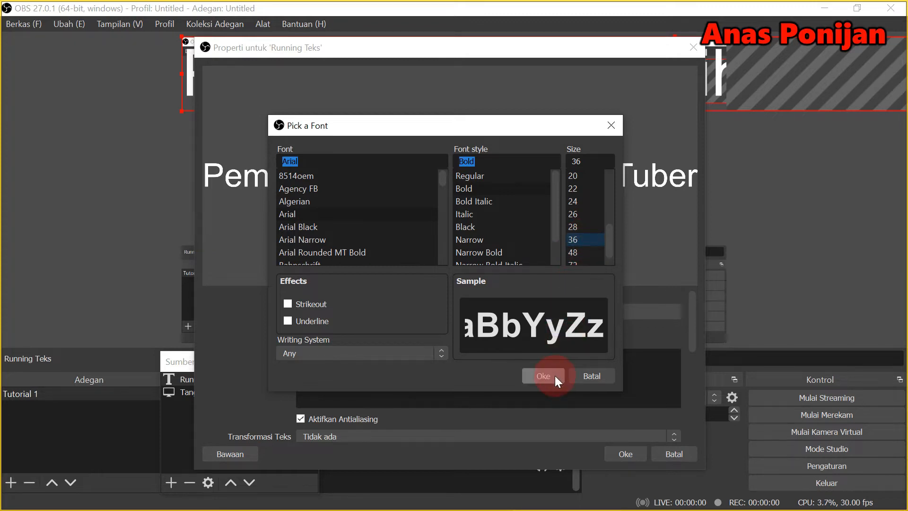
click(554, 376)
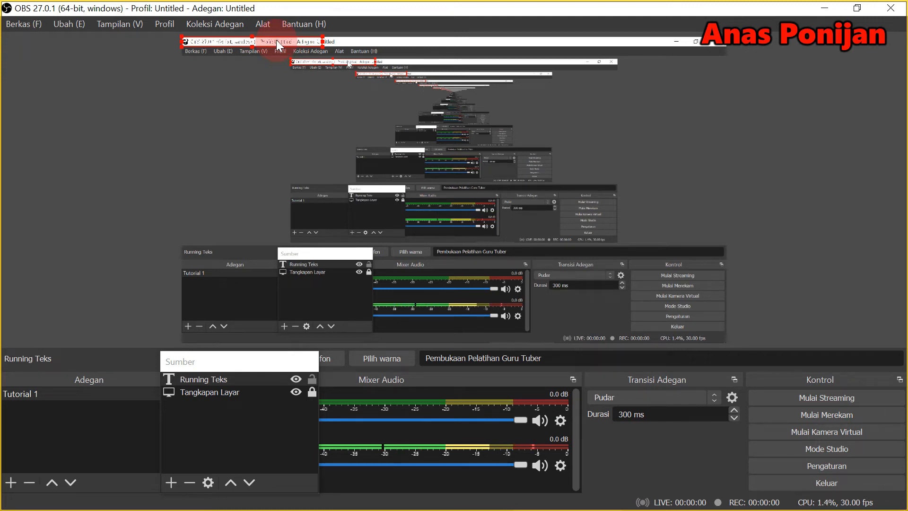
- Move the running text to the lower-left edge of the preview canvas and enlarge it slightly
drag(276, 41, 313, 337)
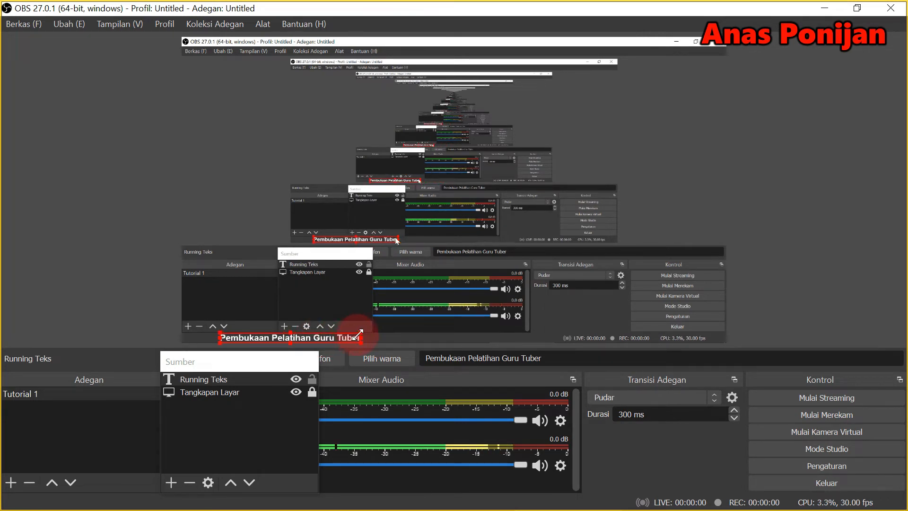
drag(360, 338, 389, 333)
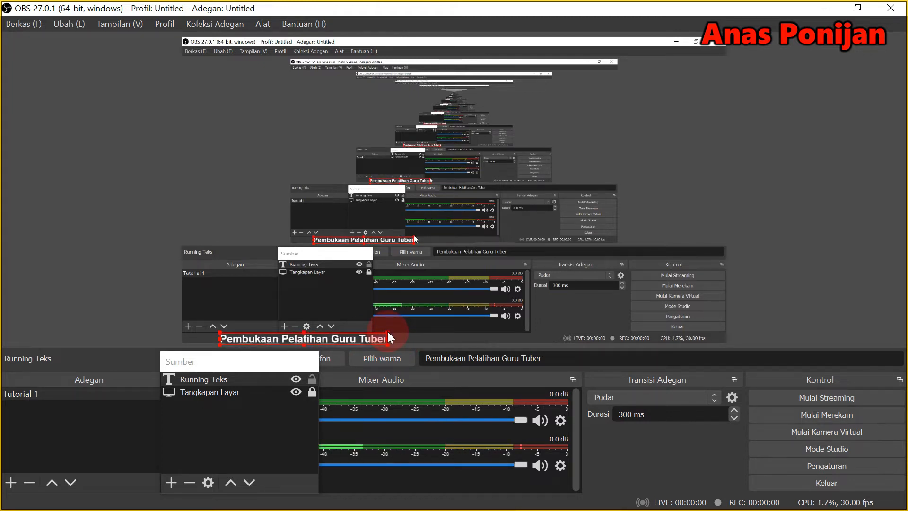
click(357, 396)
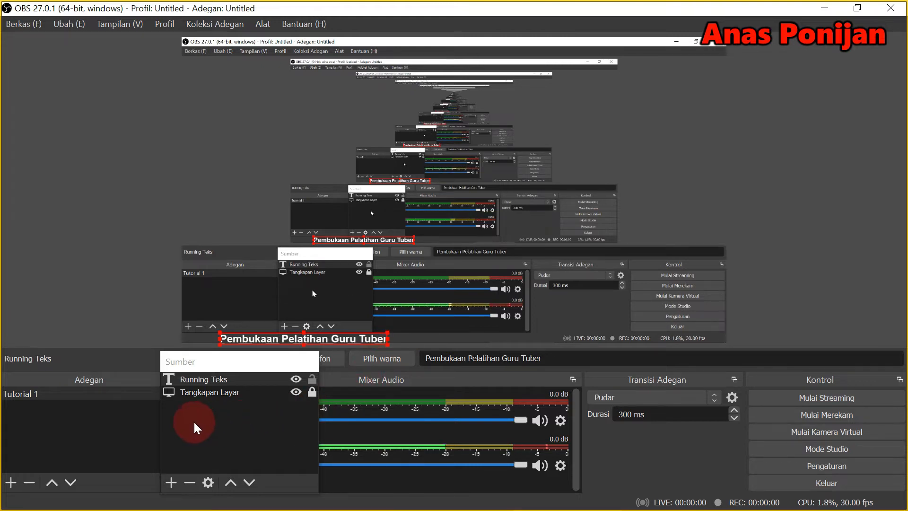
- Add a Gulir (scroll) effect filter with its default name to the Running Teks source
right_click(217, 381)
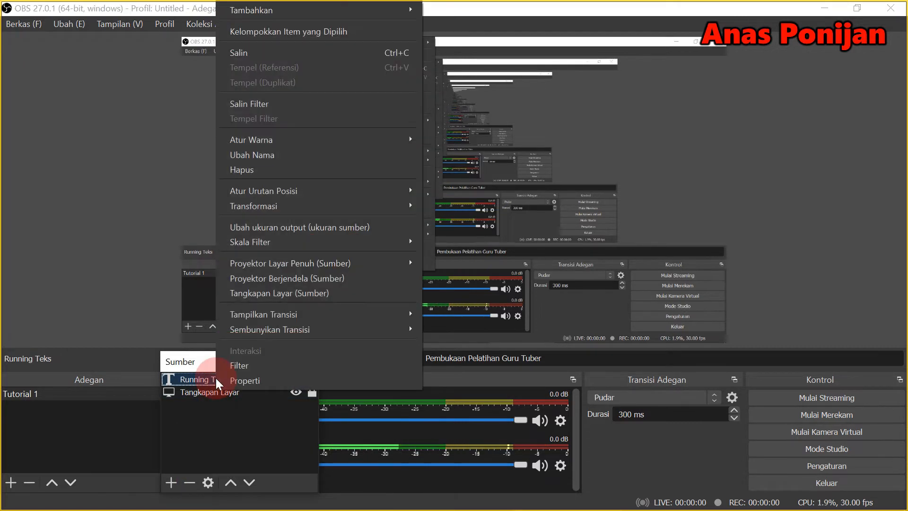
click(229, 366)
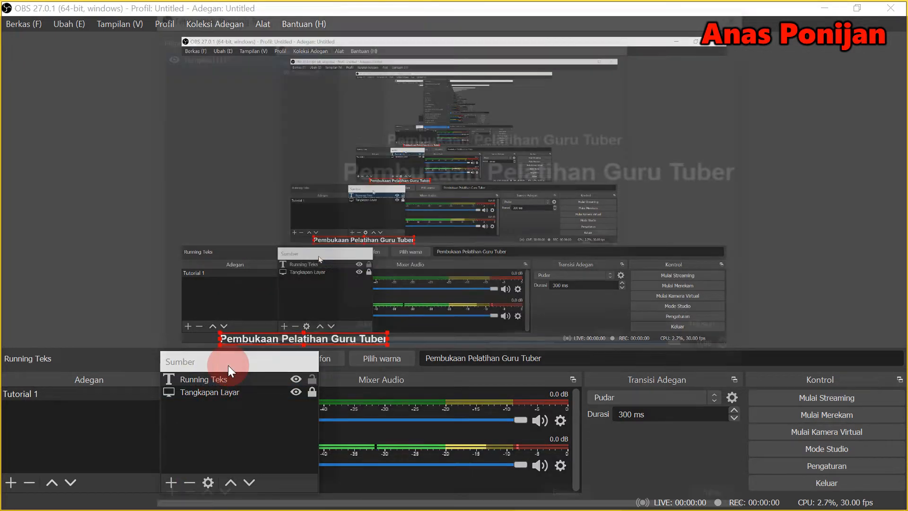
click(160, 500)
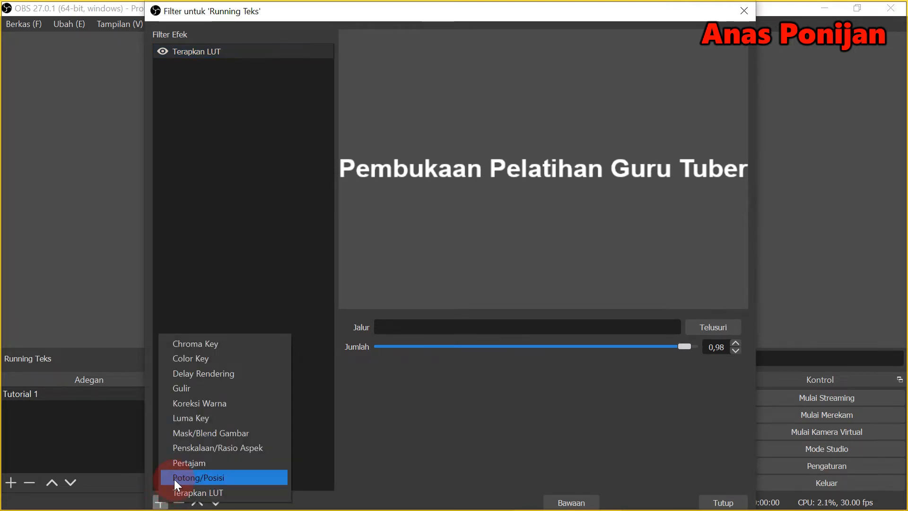
click(191, 387)
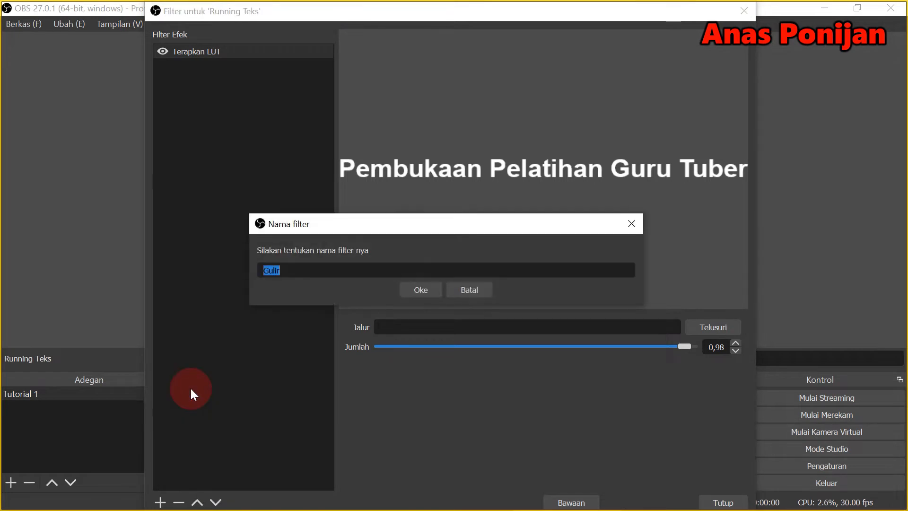
click(425, 289)
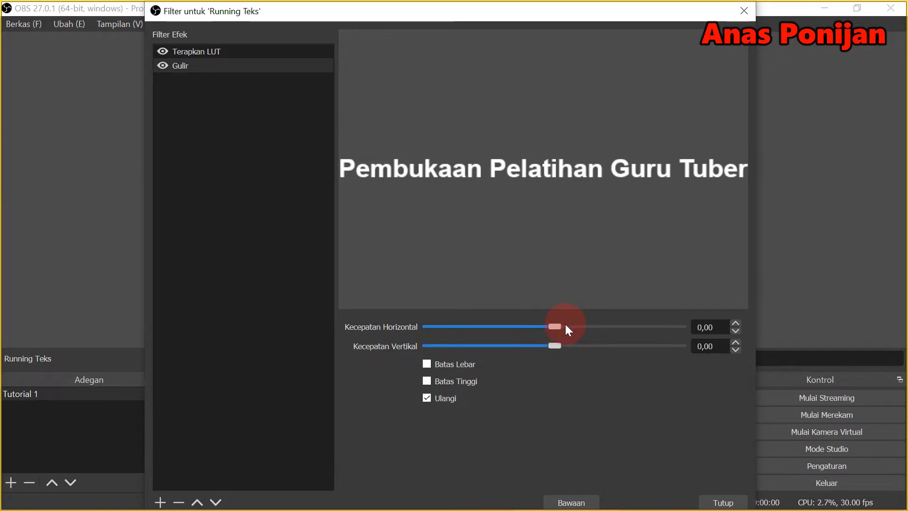
- Try horizontal scrolling in both directions, set the Gulir filter's horizontal speed to 41, and close the filter settings
mouse_move(553, 324)
mouse_down()
mouse_move(597, 334)
mouse_move(550, 328)
mouse_move(560, 328)
mouse_up()
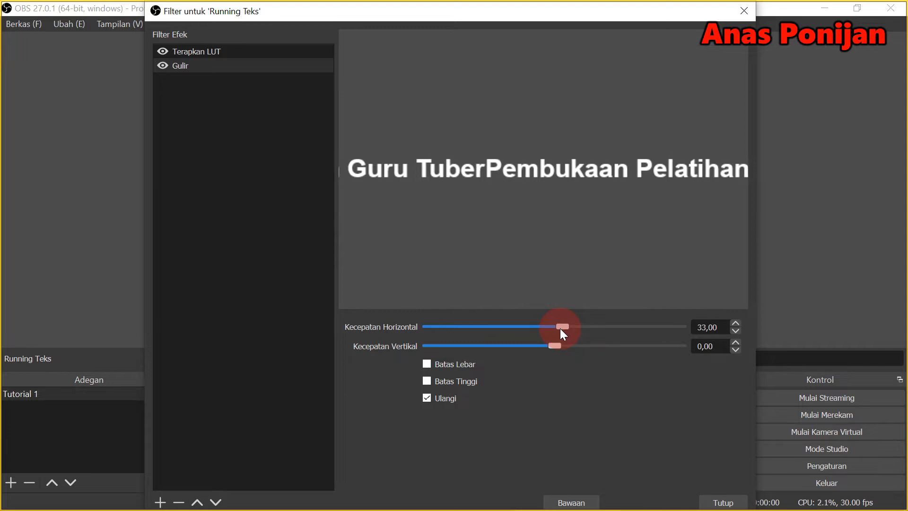
drag(561, 328, 540, 327)
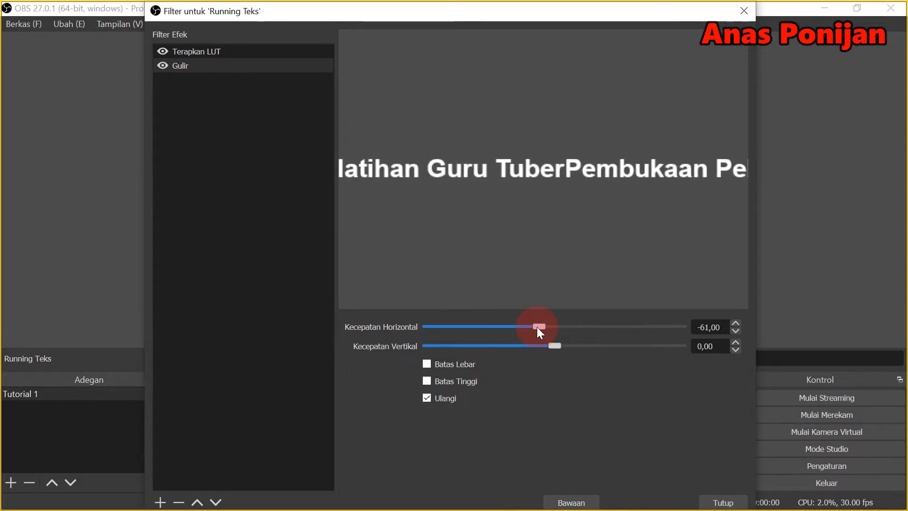
drag(537, 327, 550, 330)
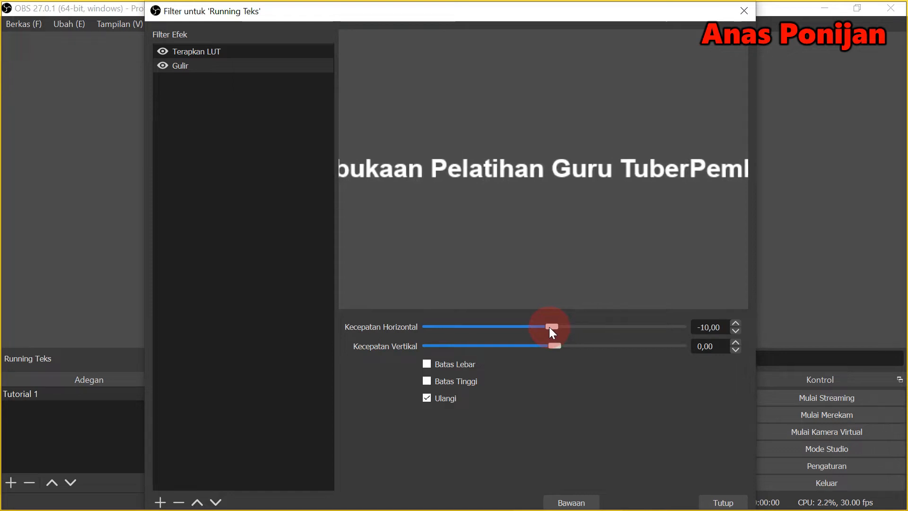
drag(549, 327, 562, 328)
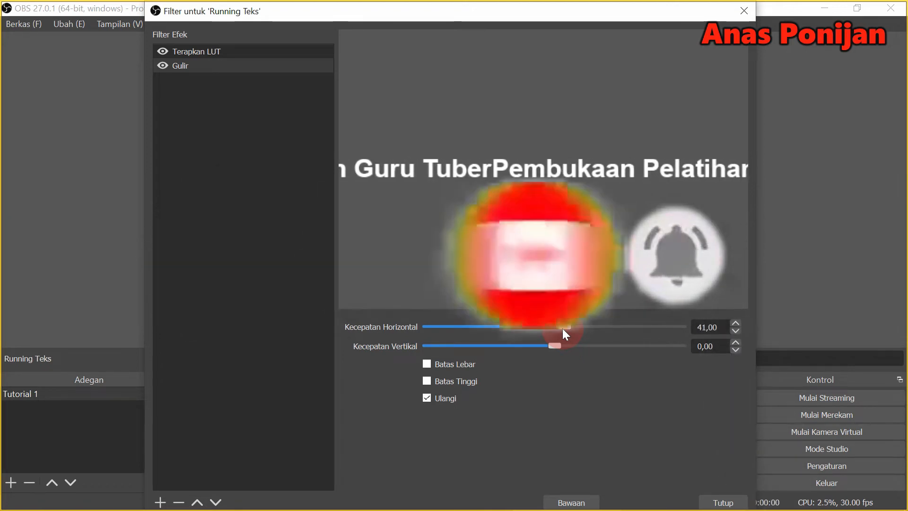
click(714, 502)
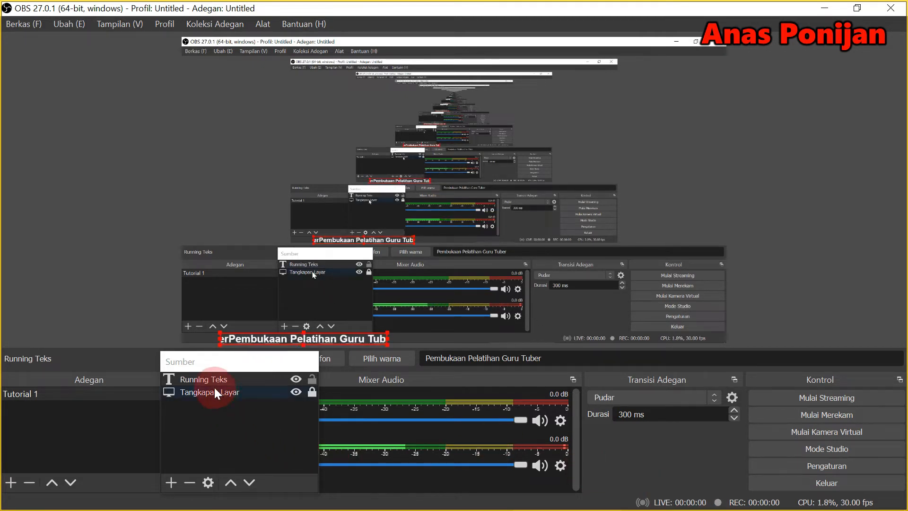
- Add a new Gambar (image) source to the Tutorial 1 scene, keeping the default name
click(171, 482)
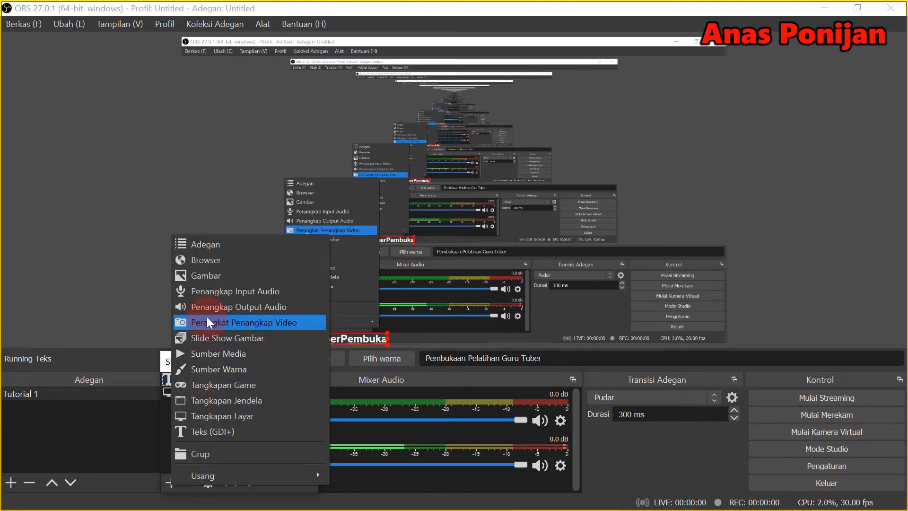
click(202, 278)
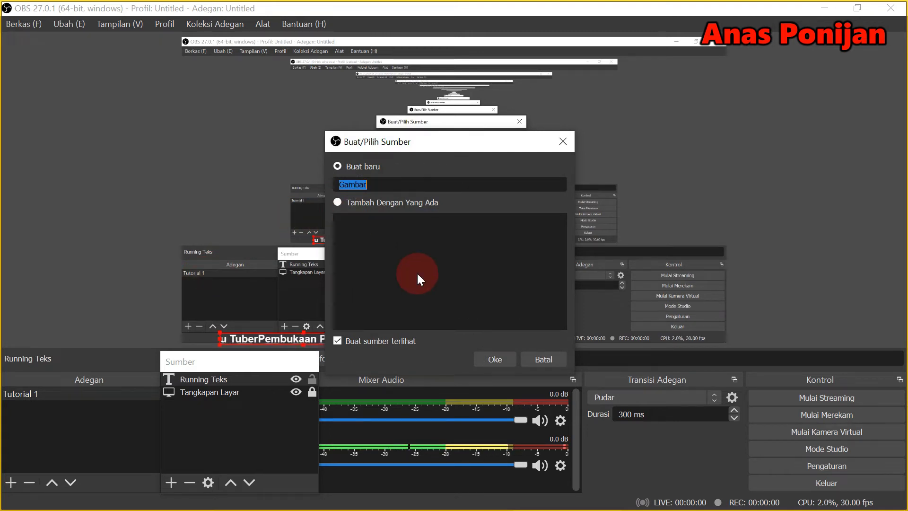
click(493, 358)
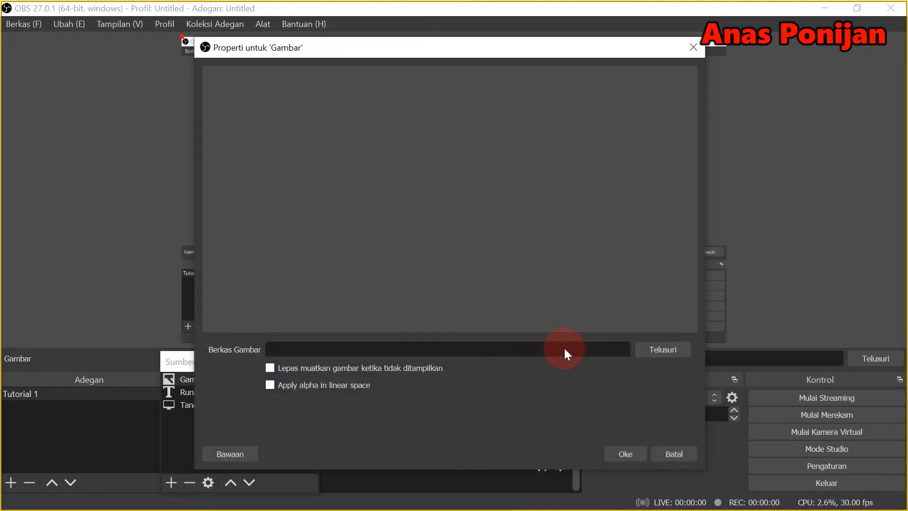
- Load Logo HIPPER.png from New Volume (D:) into the Gambar source and shrink it in the upper-left corner of the preview canvas
click(658, 349)
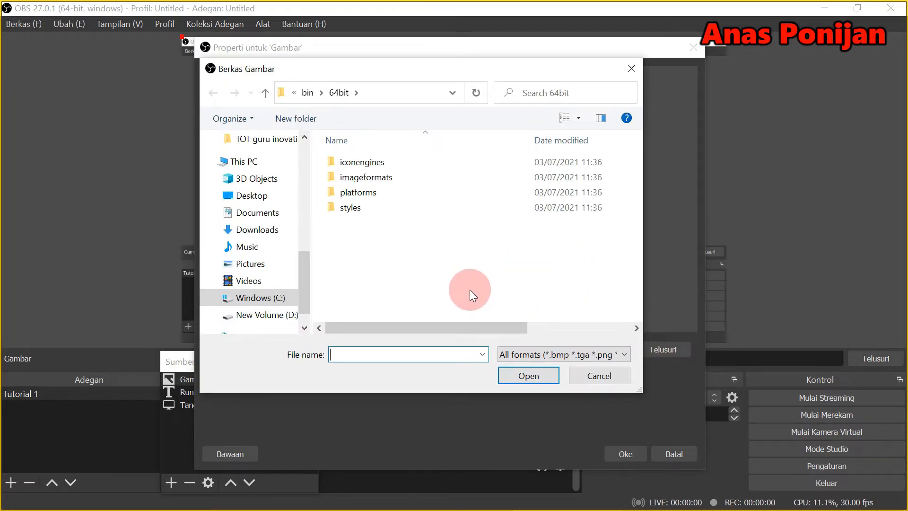
click(277, 315)
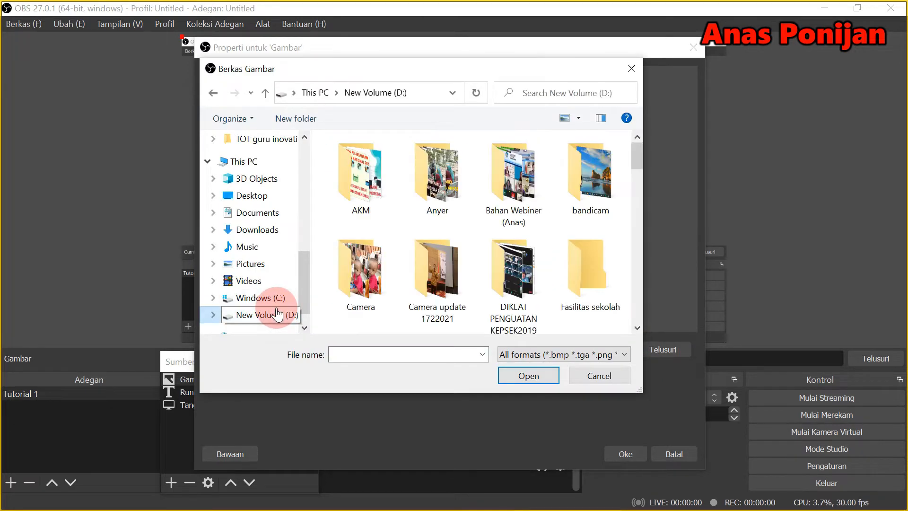
click(552, 94)
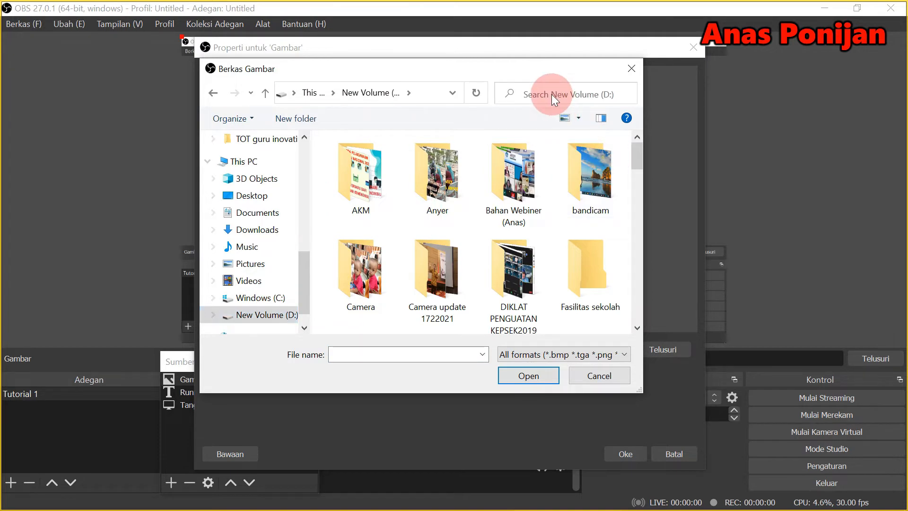
text(logo)
key(Return)
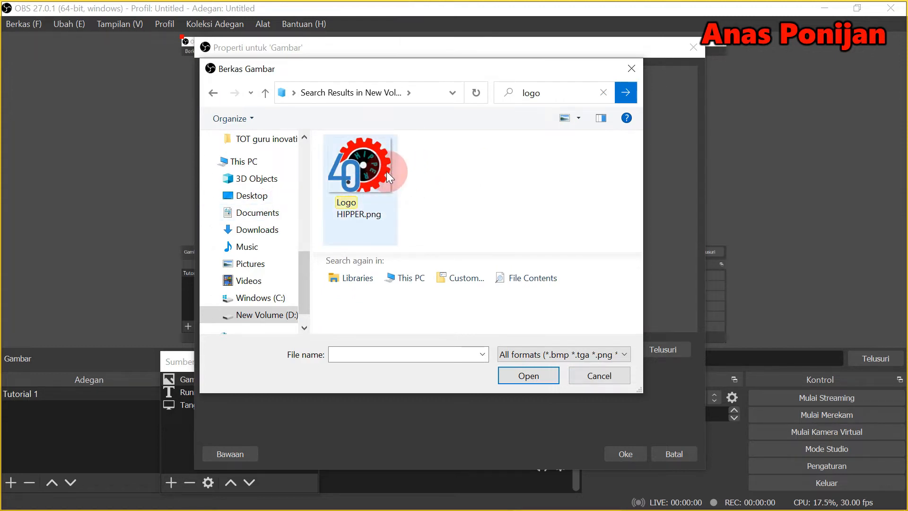
mouse_move(362, 178)
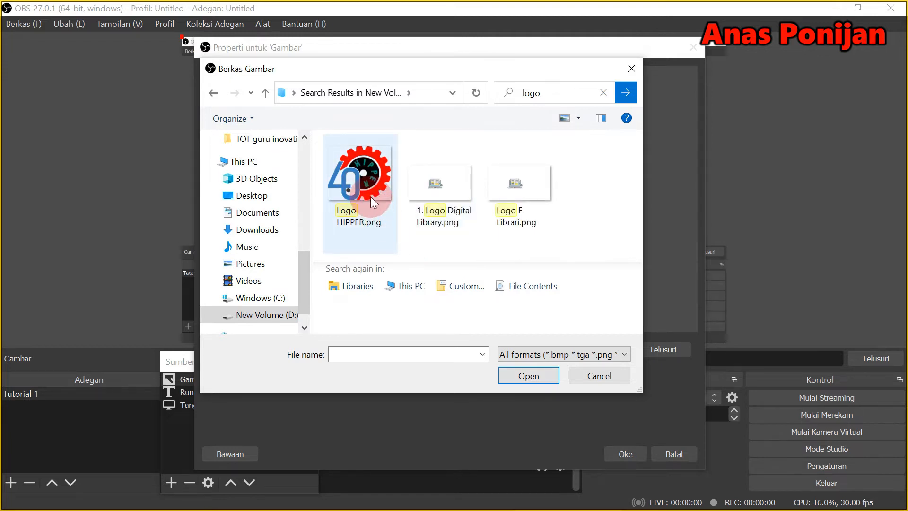
double_click(366, 195)
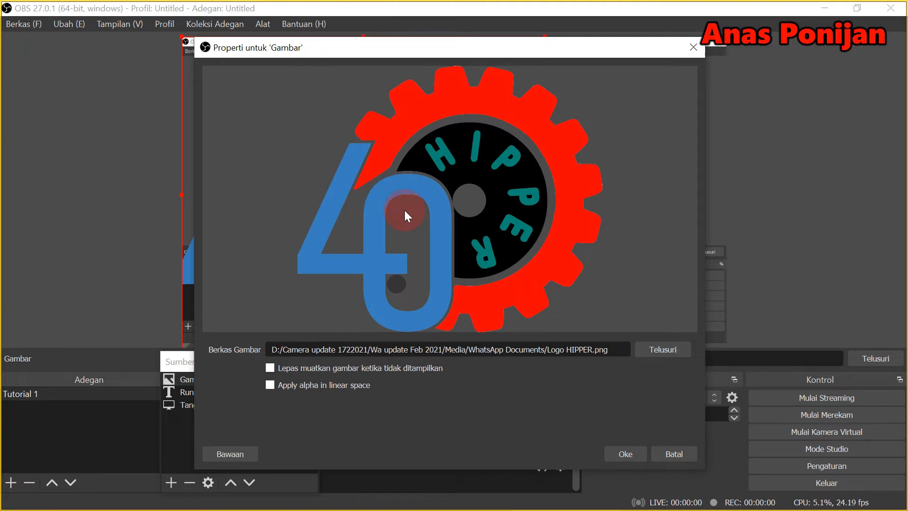
click(622, 453)
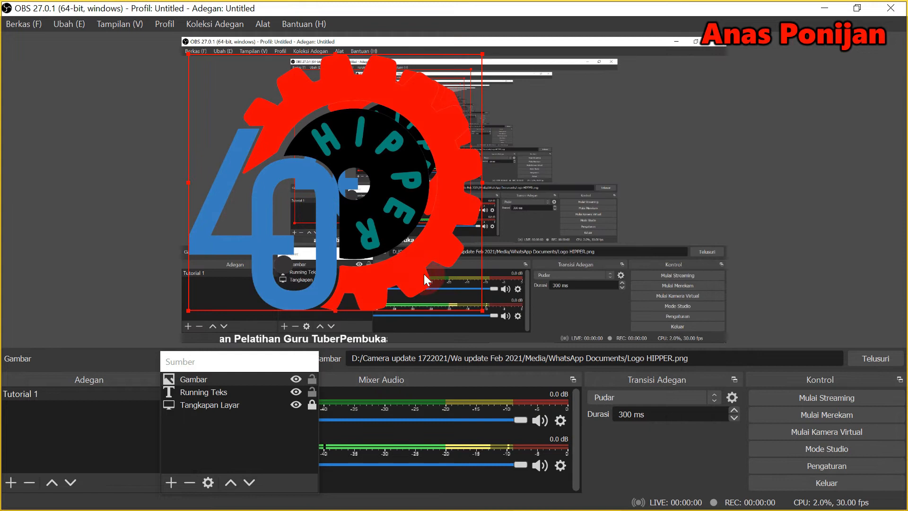
drag(483, 310, 285, 88)
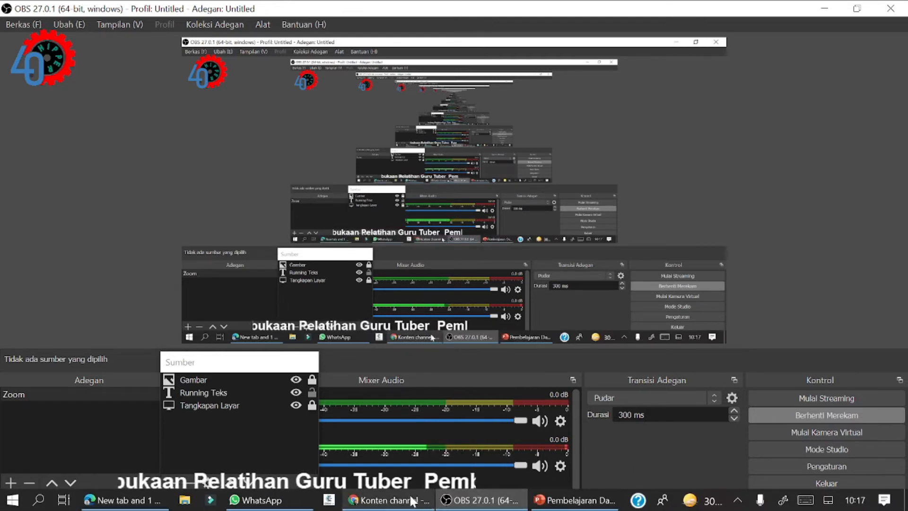
- Switch to YouTube Studio in Chrome and schedule a new live stream from scratch instead of reusing previous settings
click(409, 500)
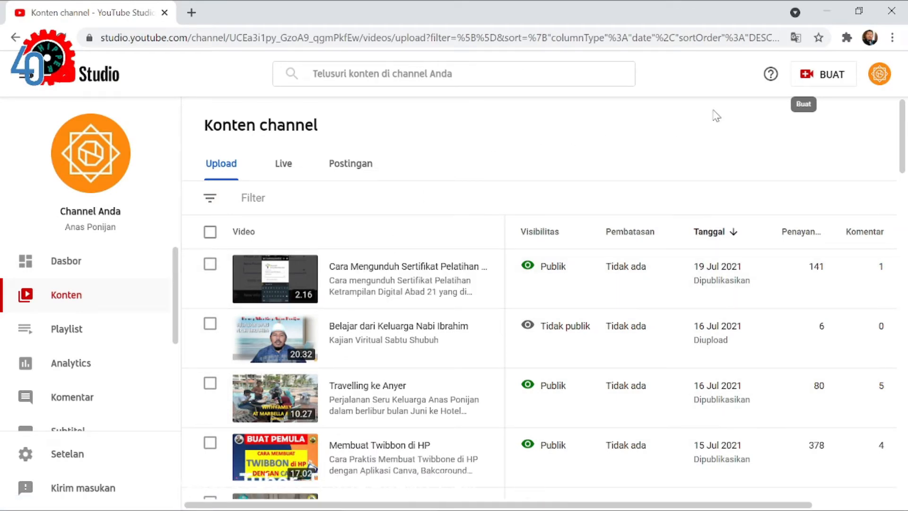
click(812, 78)
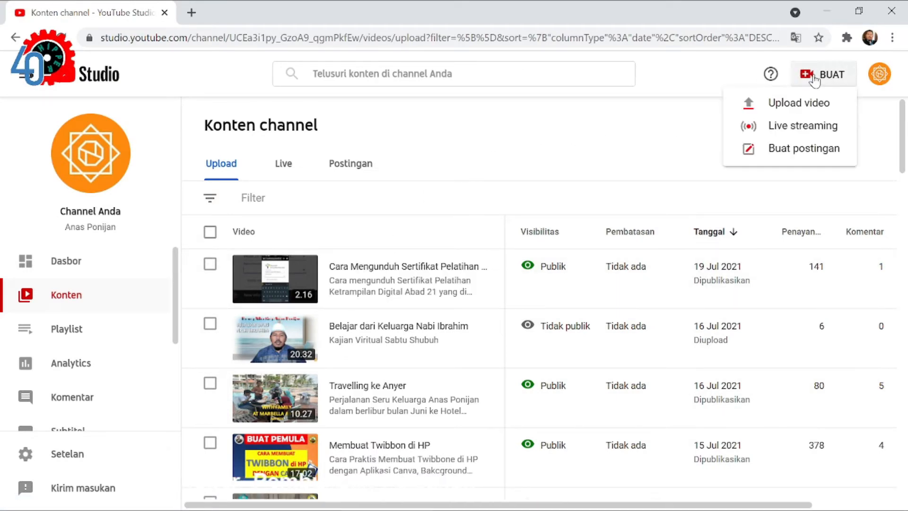
click(800, 126)
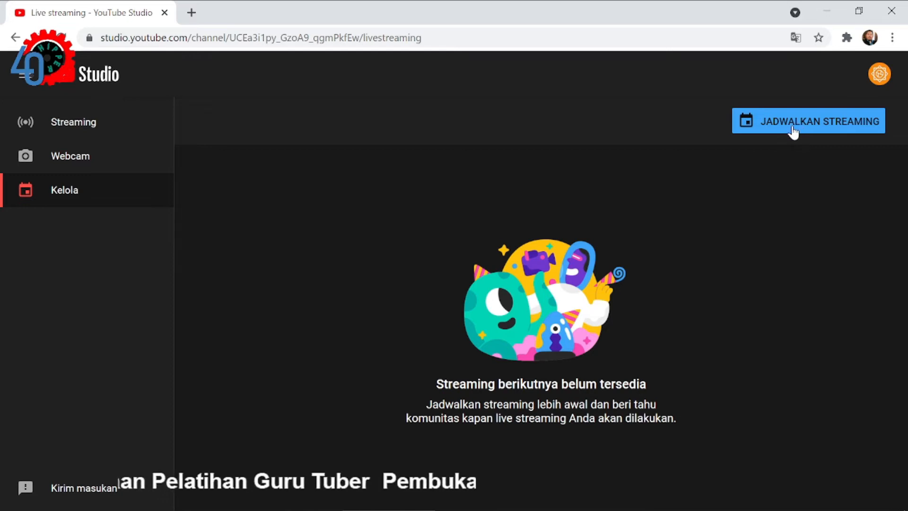
click(793, 131)
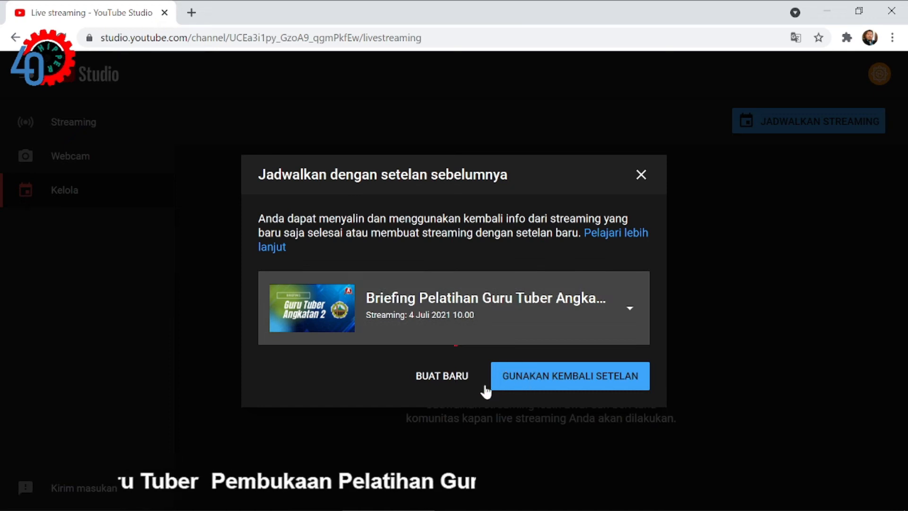
click(449, 382)
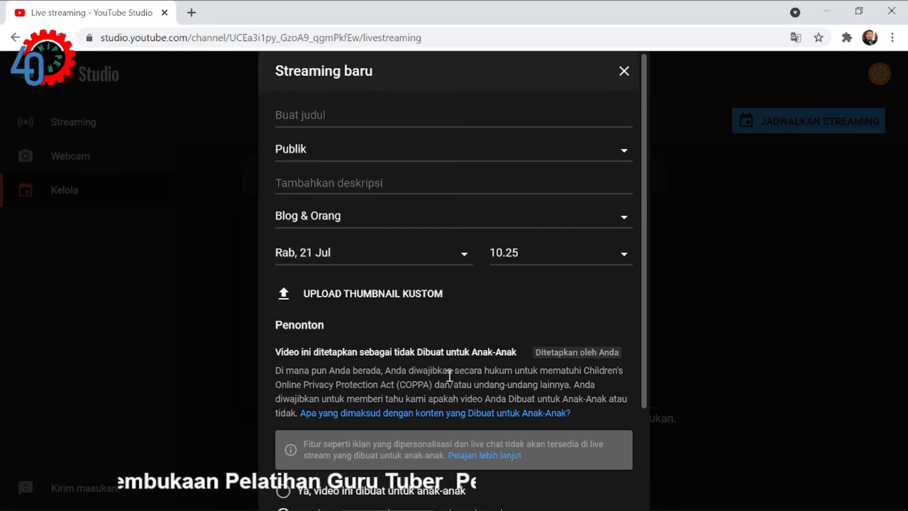
- Title the new stream "Pembukaan Pelatihan Guru Digital Angkatan" and set its visibility to Tidak publik
click(336, 109)
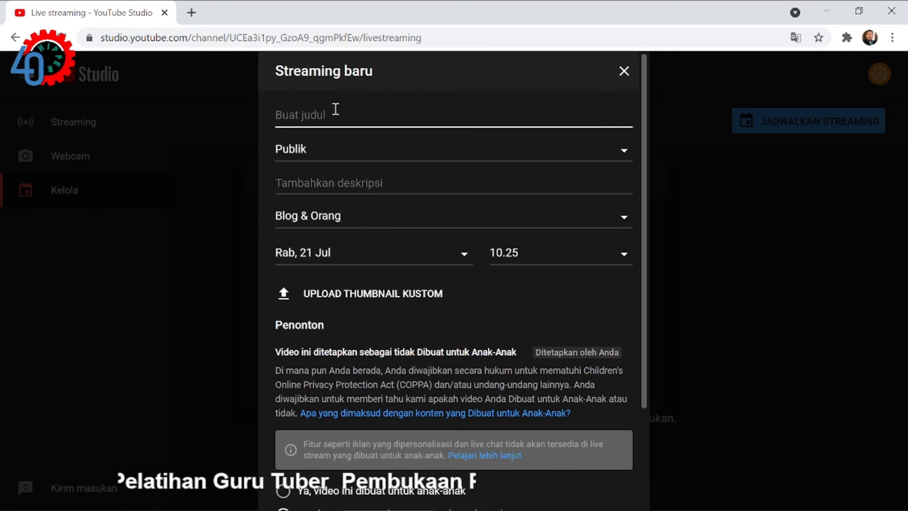
text(P)
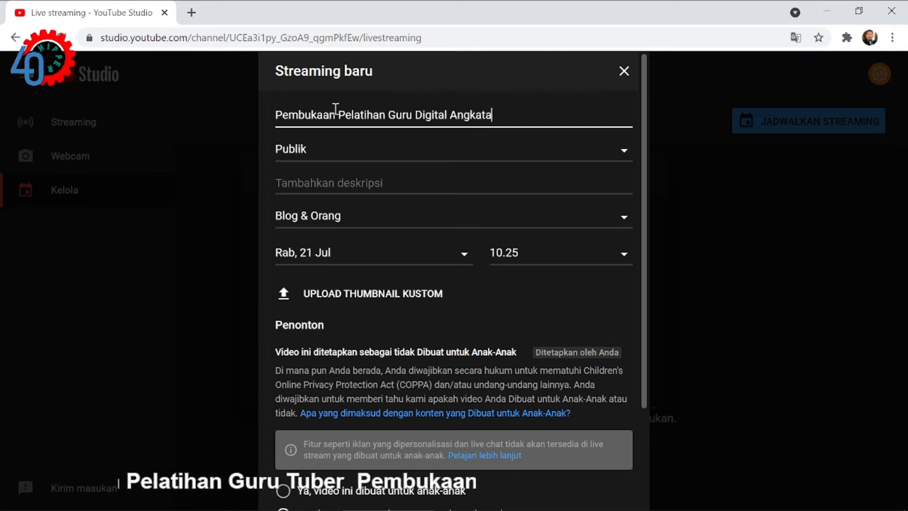
click(341, 159)
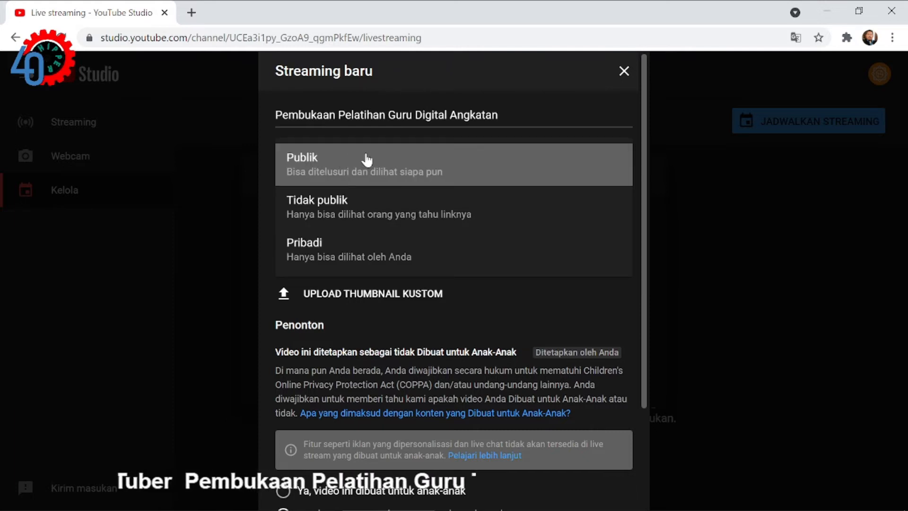
click(387, 214)
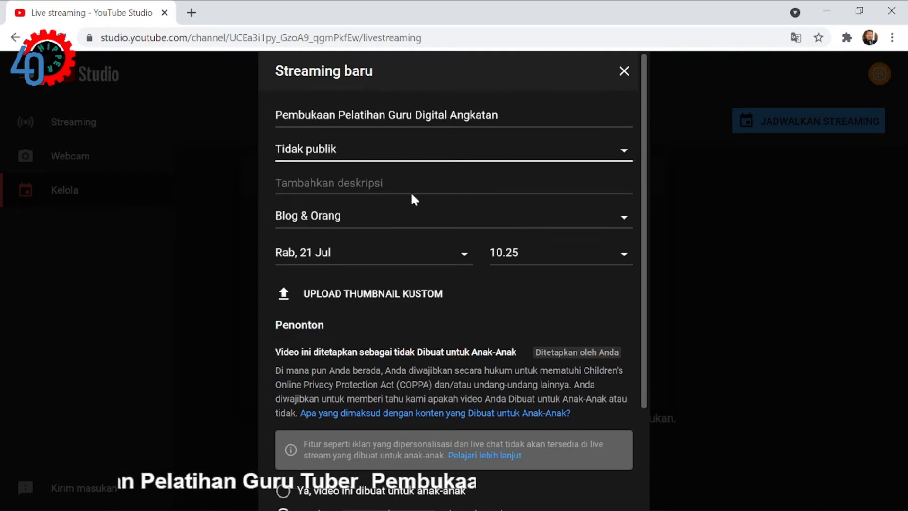
- Set the stream's start time to 10.30 and review the remaining audience settings of the form
click(439, 220)
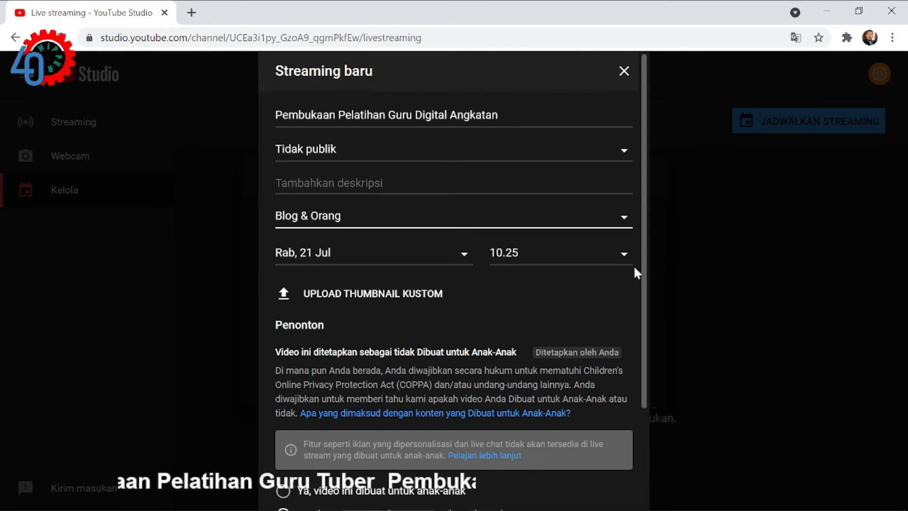
click(624, 256)
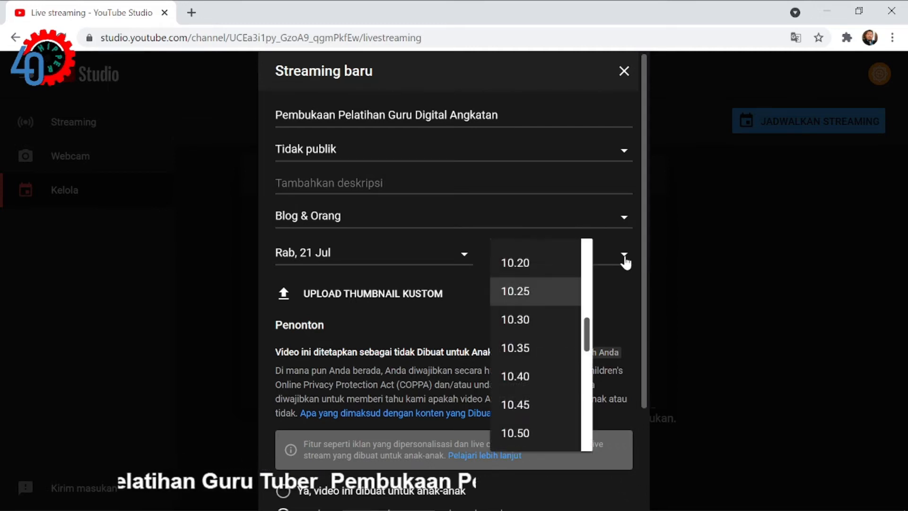
click(538, 321)
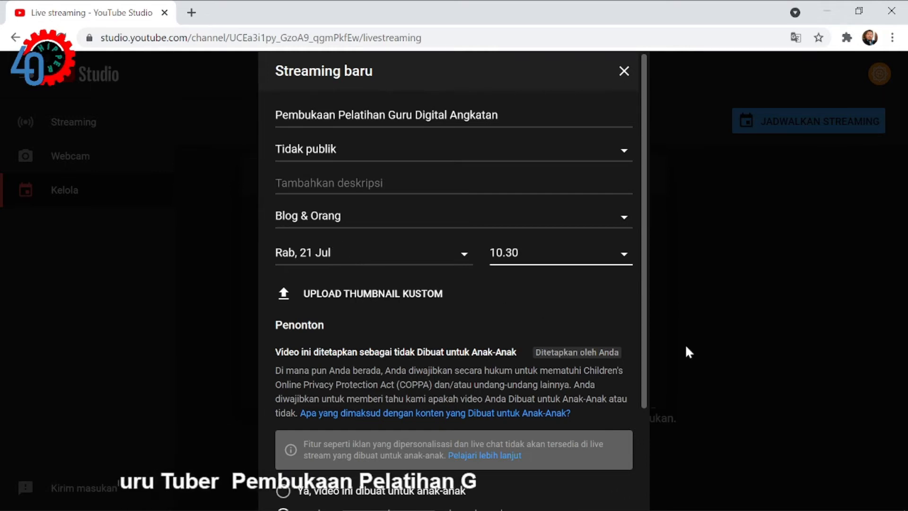
scroll(686, 353, down, 3)
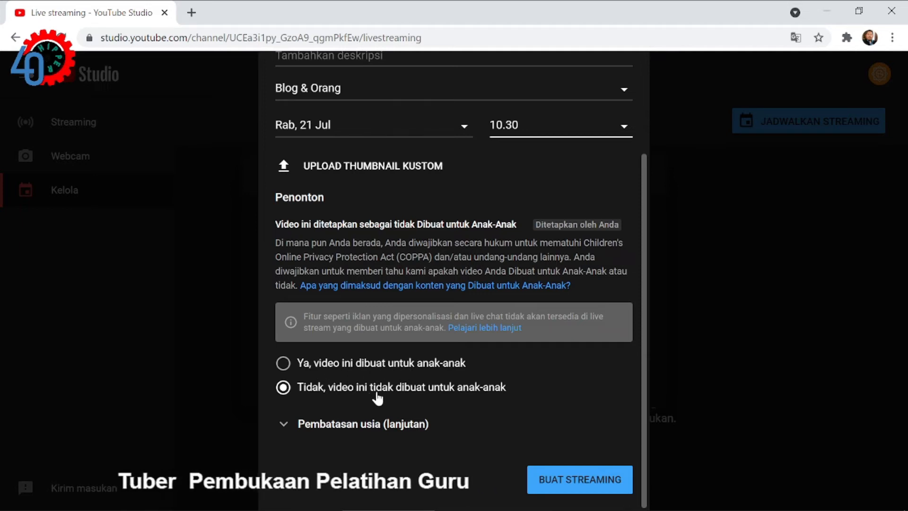
scroll(568, 173, up, 3)
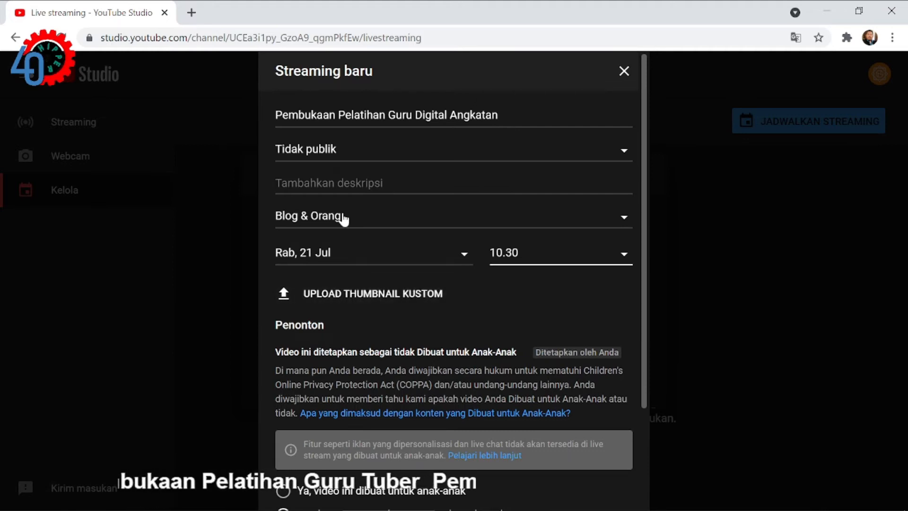
- Enter the description "Untuk Live Streaming Pembukaan Pelatihan Guru Digital Angkatan 2" and create the stream
click(308, 179)
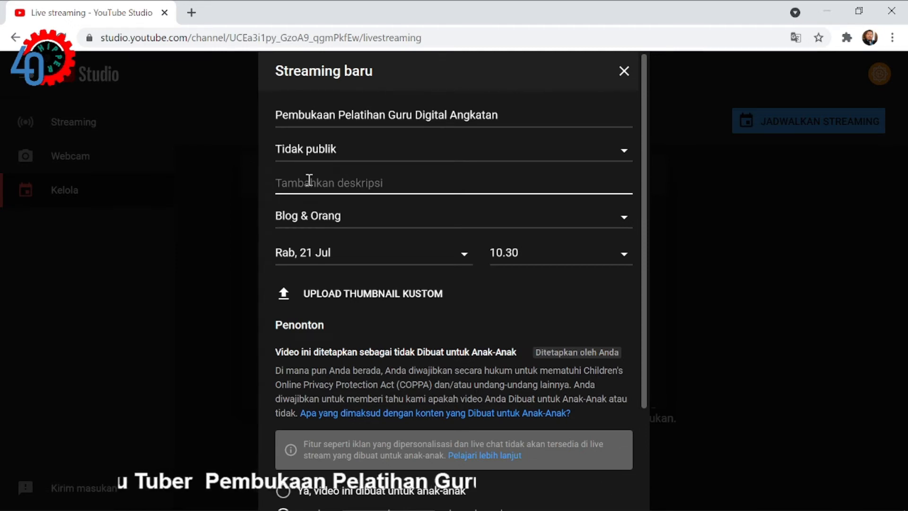
text(Untuk)
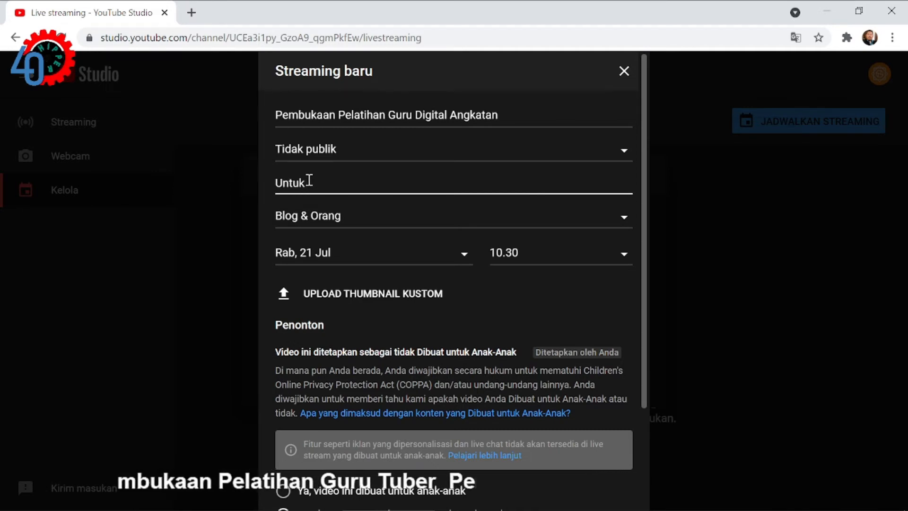
text( Live S)
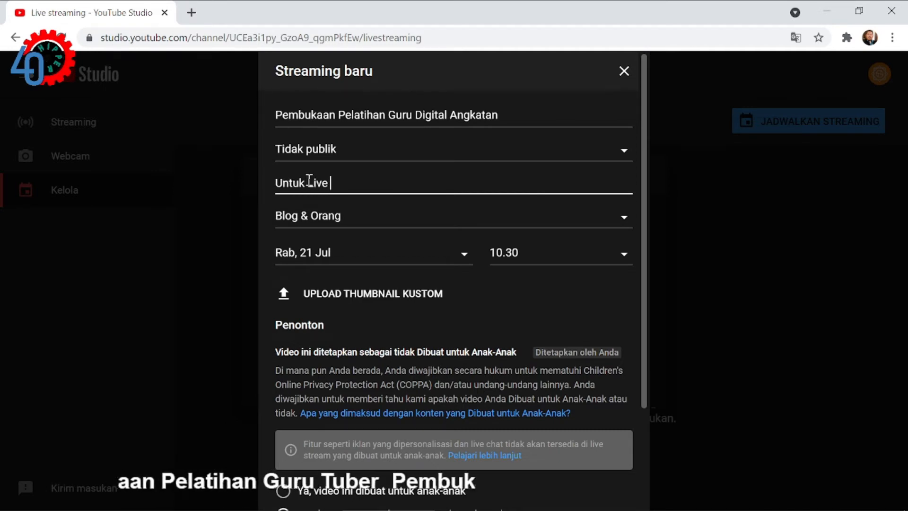
text(tream)
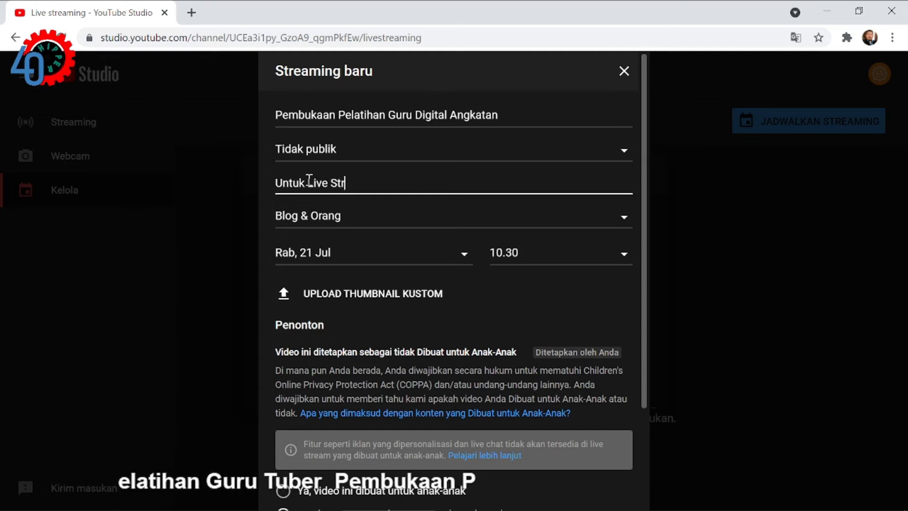
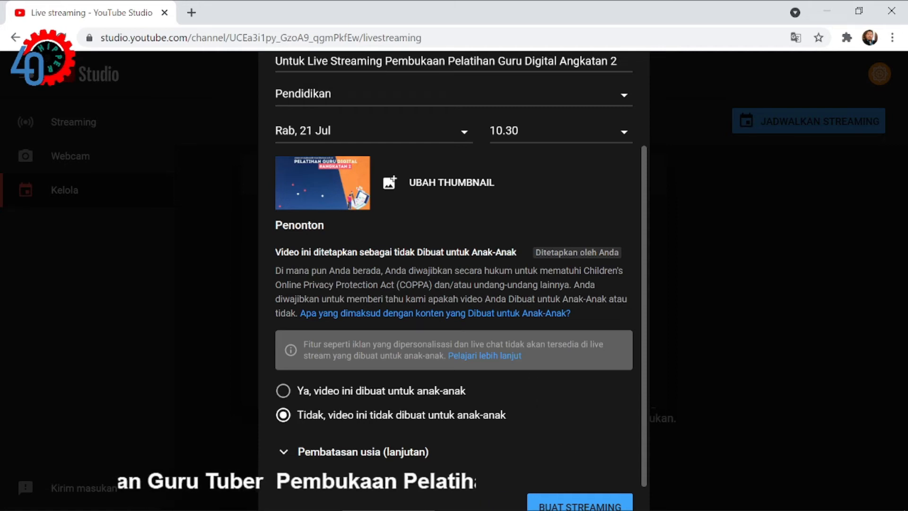
scroll(454, 284, down, 1)
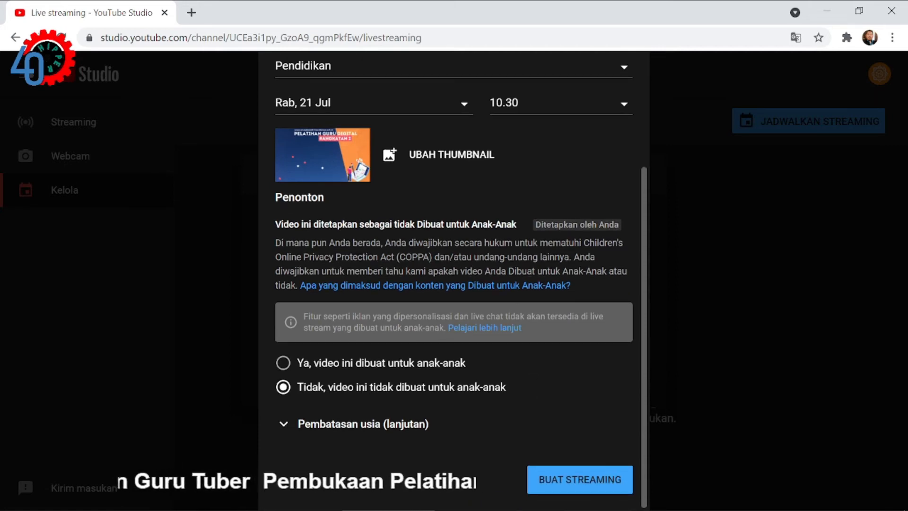
click(565, 478)
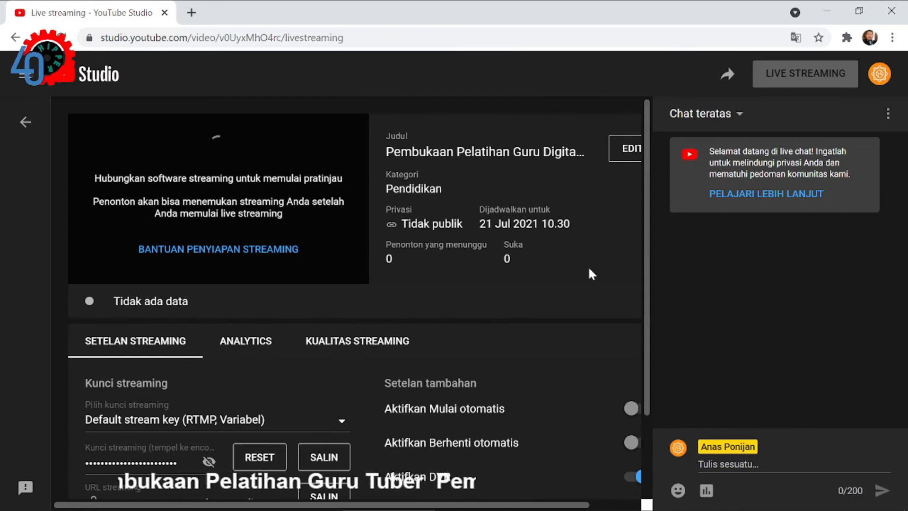
- Enable both Mulai otomatis and Berhenti otomatis for the scheduled stream and confirm each activation
scroll(359, 425, down, 3)
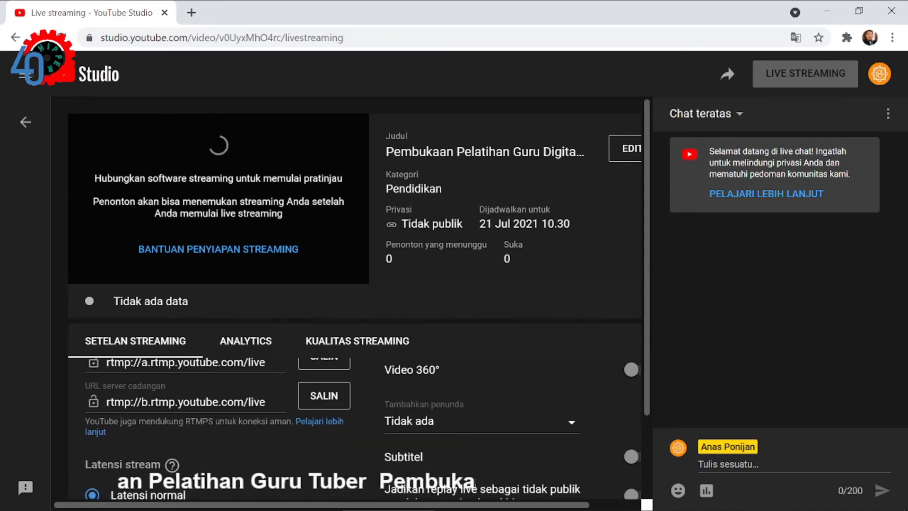
scroll(359, 402, down, 1)
scroll(359, 402, up, 3)
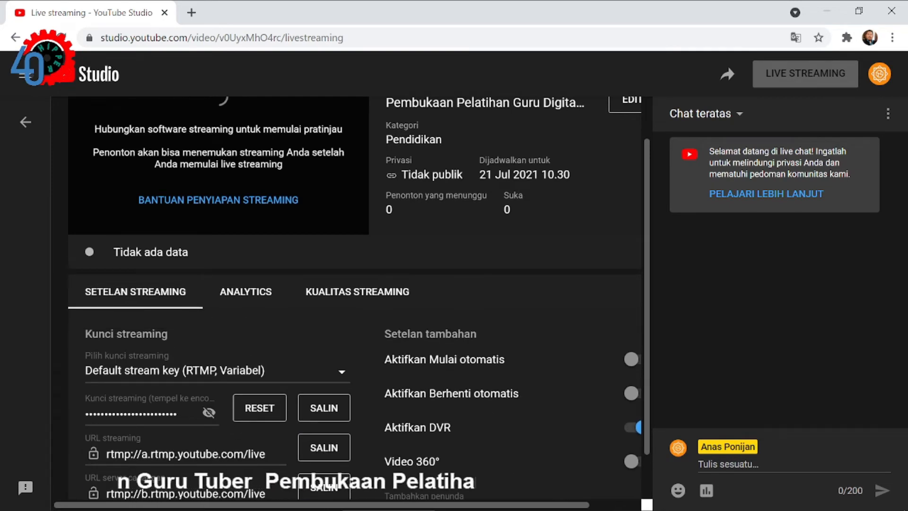
scroll(346, 302, right, 2)
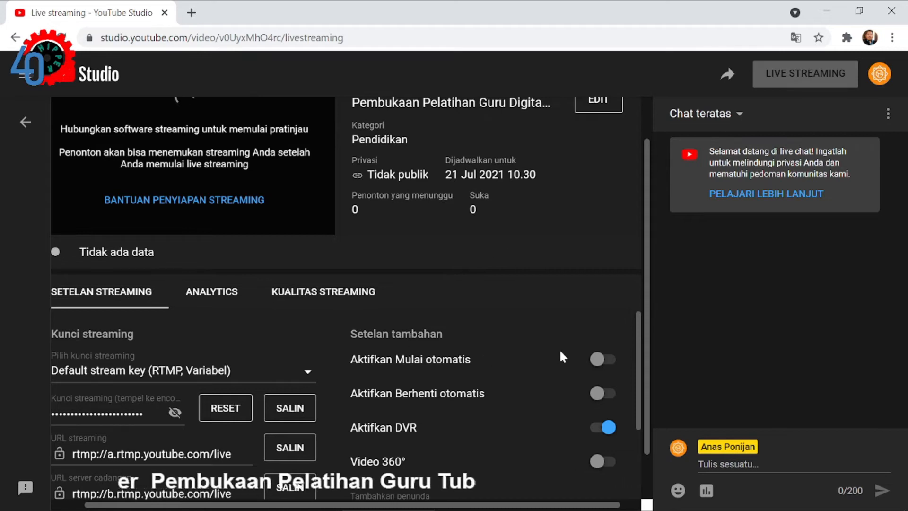
click(599, 360)
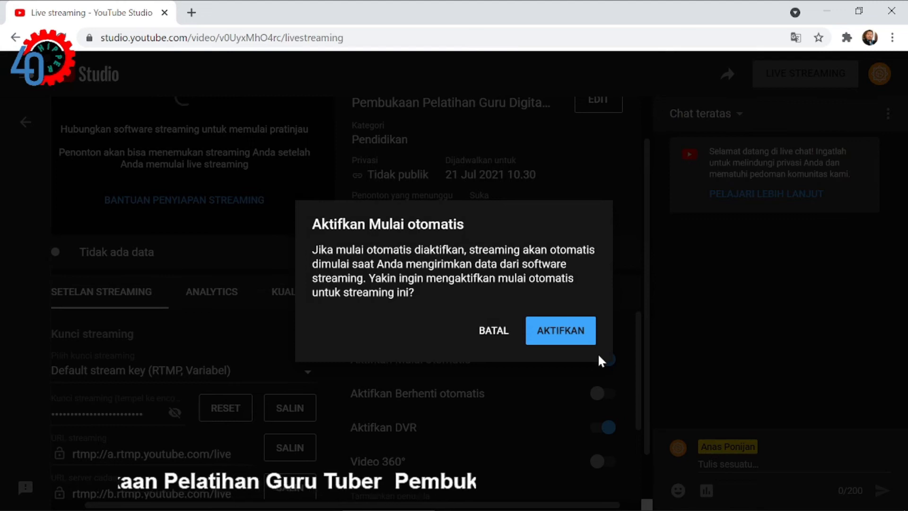
click(567, 334)
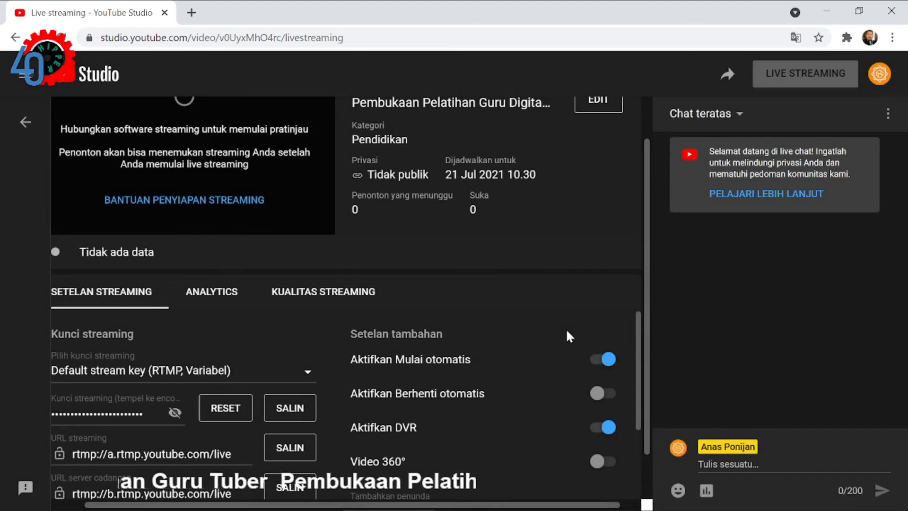
click(599, 394)
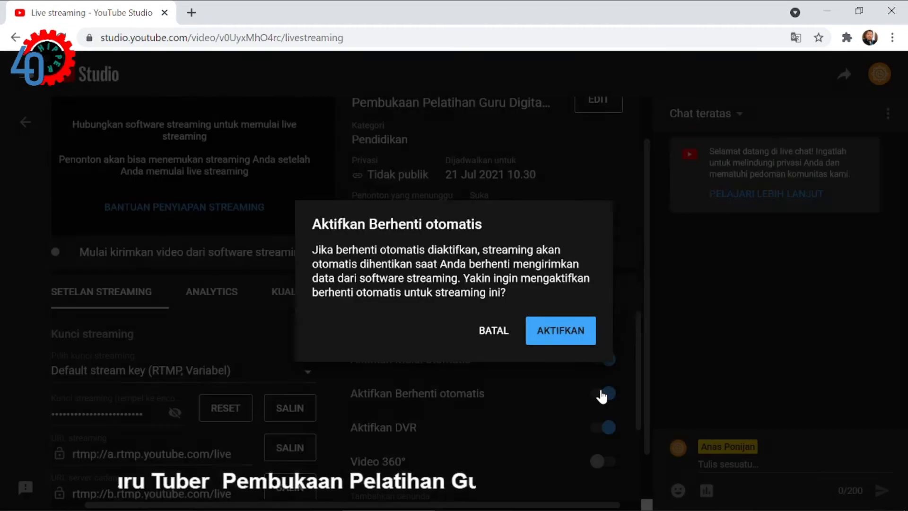
click(566, 332)
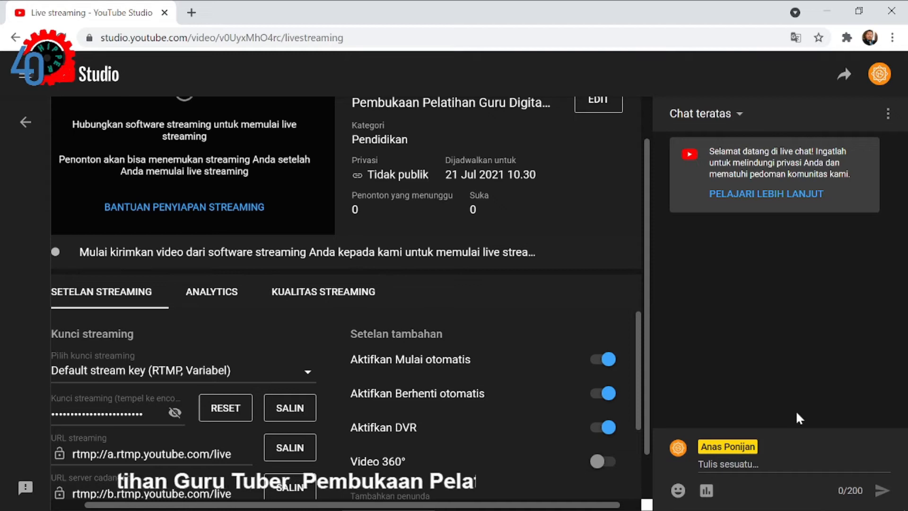
- Post "Semangat pagi temen temen digital, silaahkan chat jika sudah hadir" in the stream's live chat
click(753, 468)
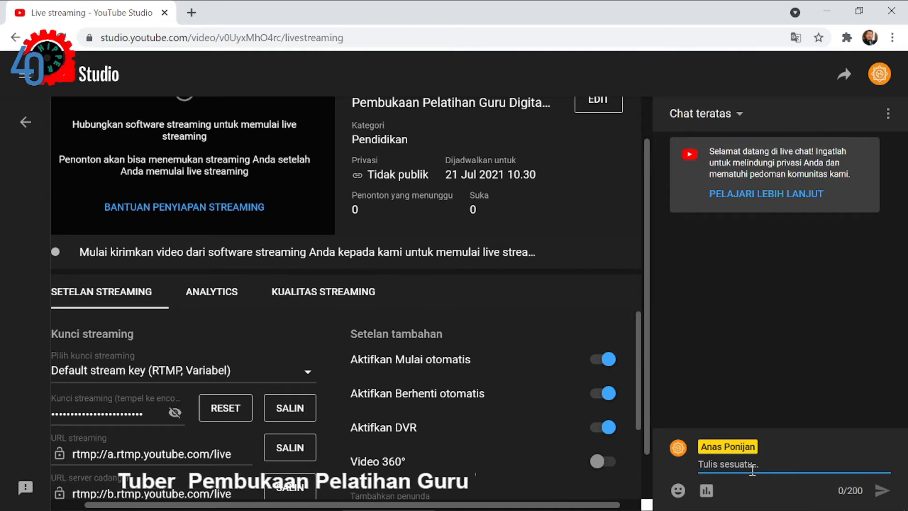
text(Semanga)
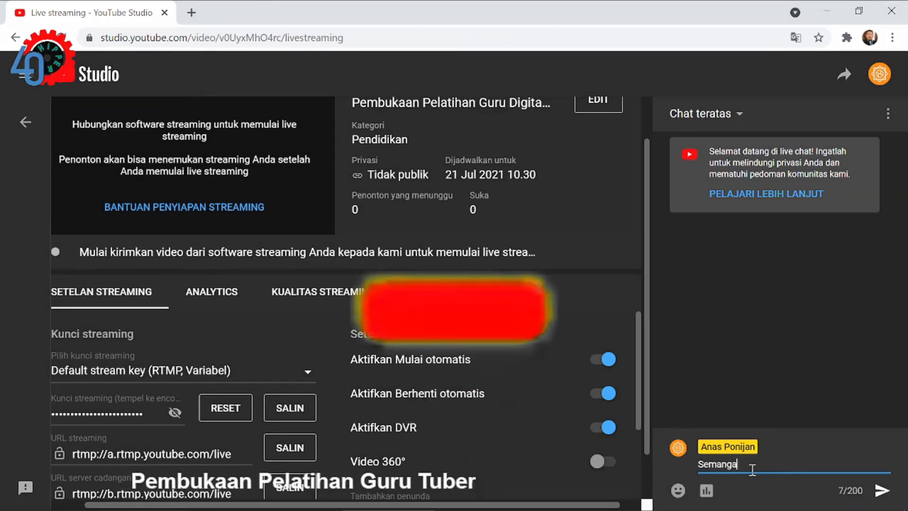
text(t pag)
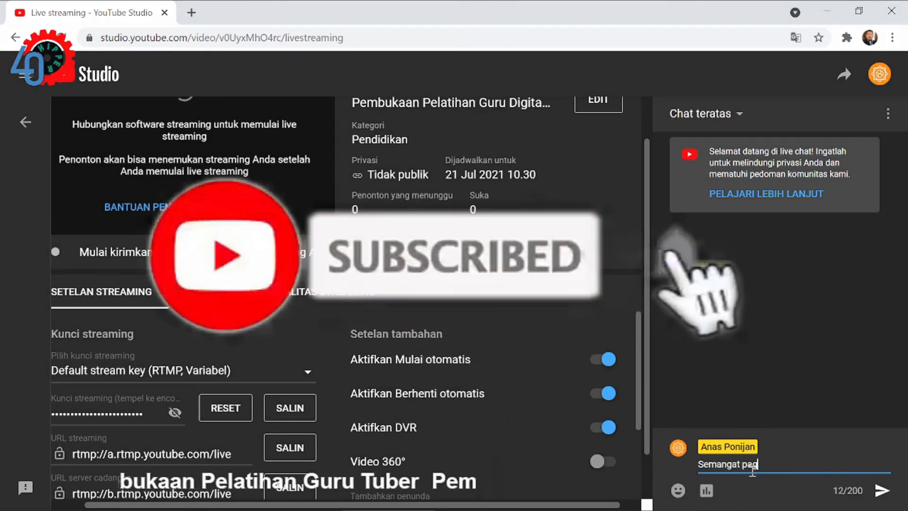
text(i temen )
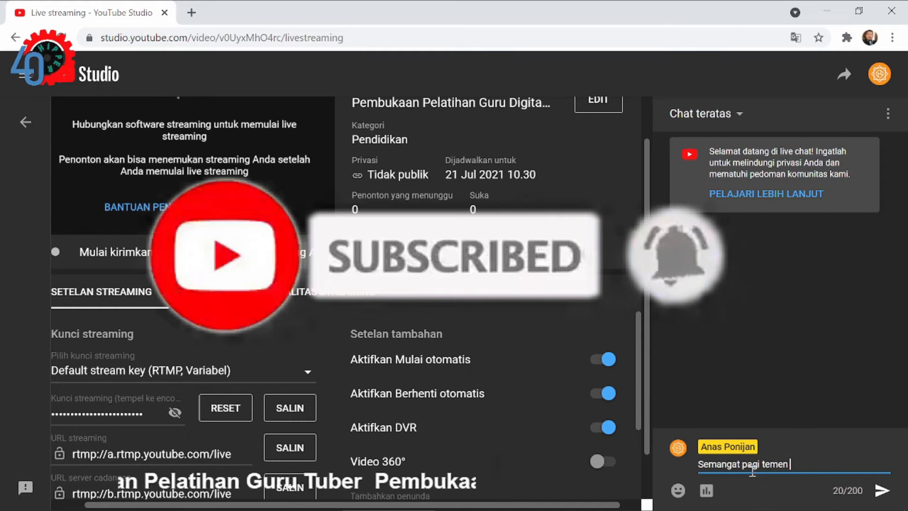
text(temen d)
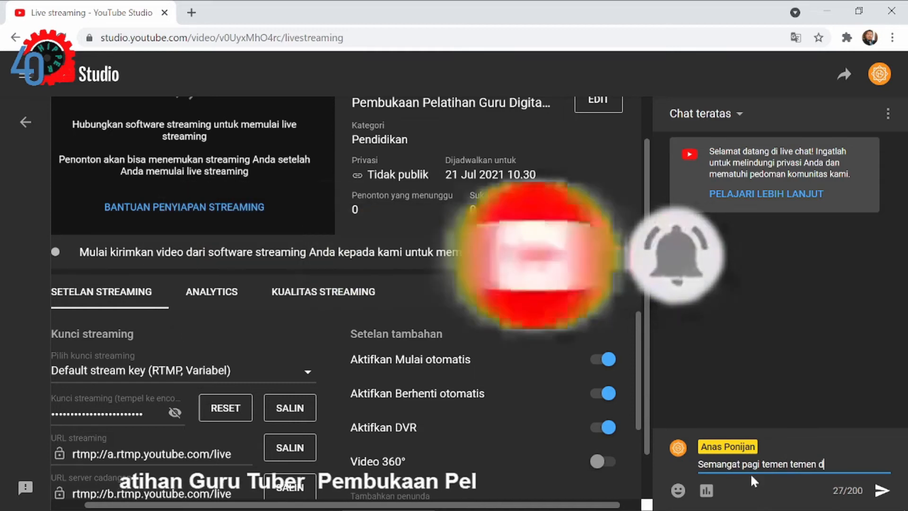
text(igital,)
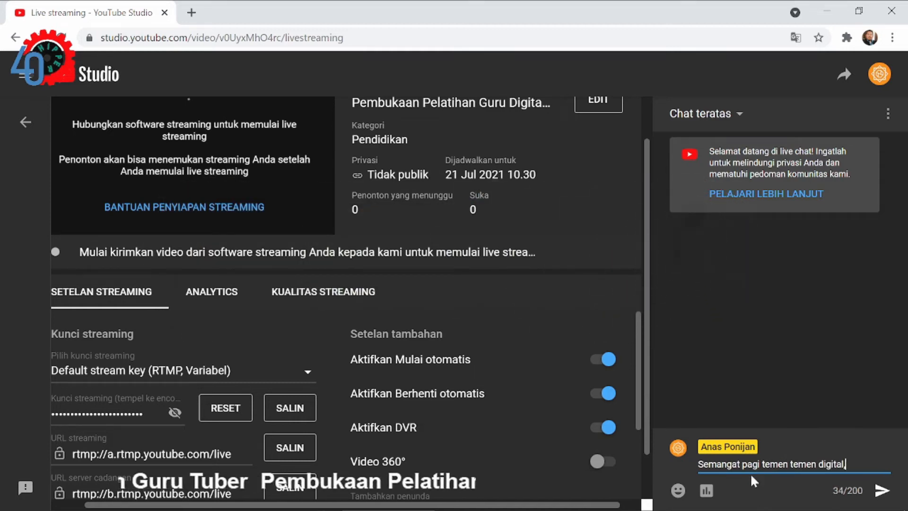
text( silaahkan )
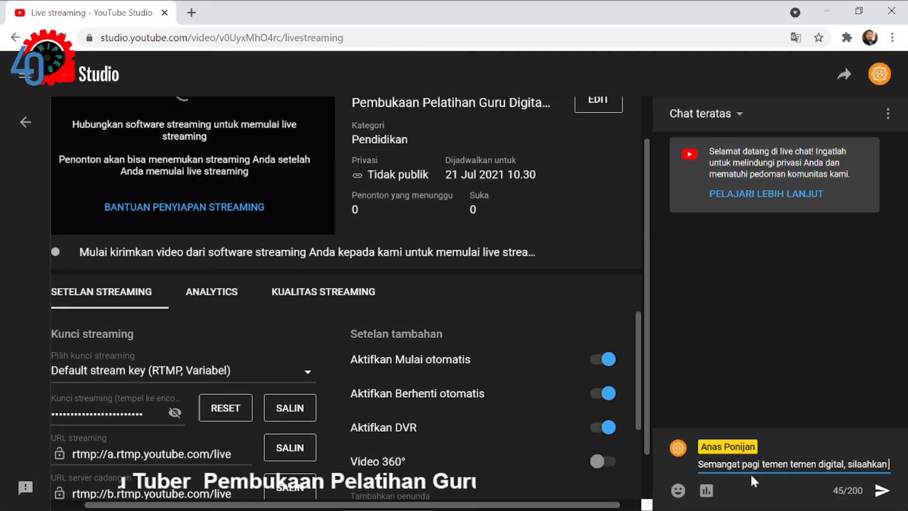
text(chat jika )
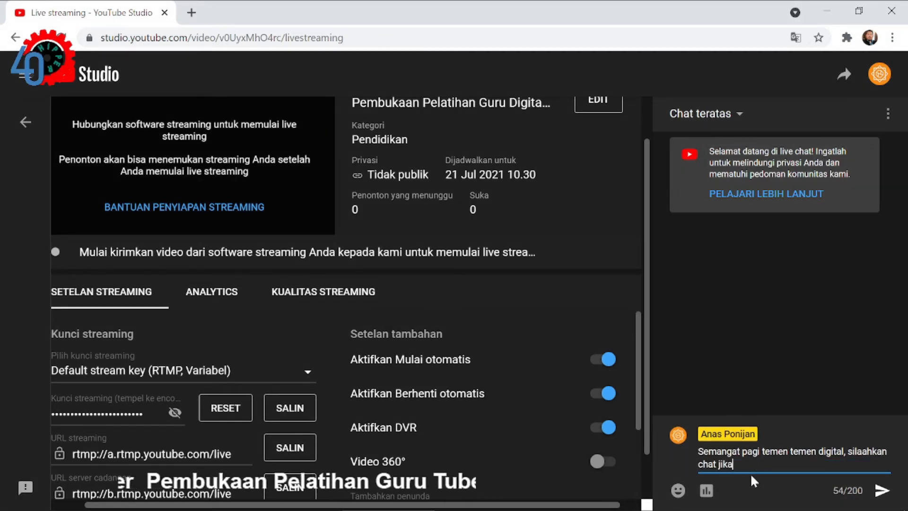
text(sudah aha)
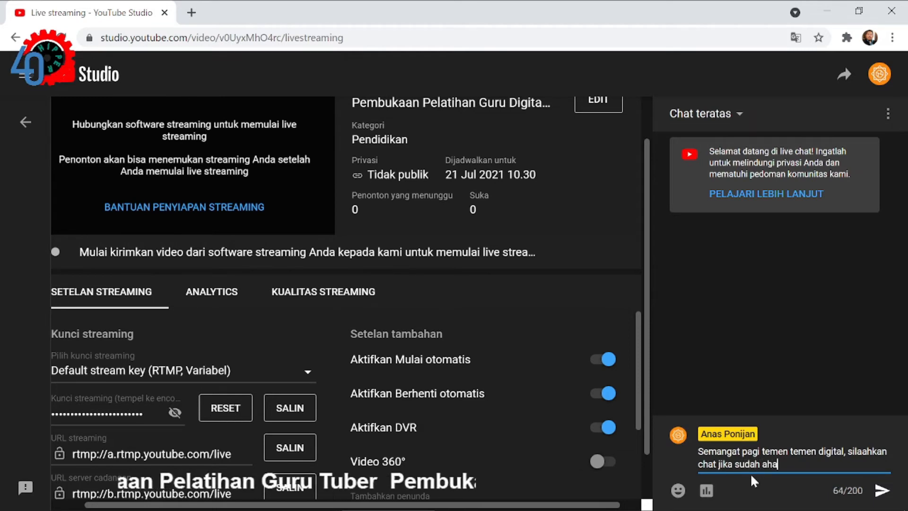
key(BackSpace)
key(BackSpace)
key(BackSpace)
text(hadir)
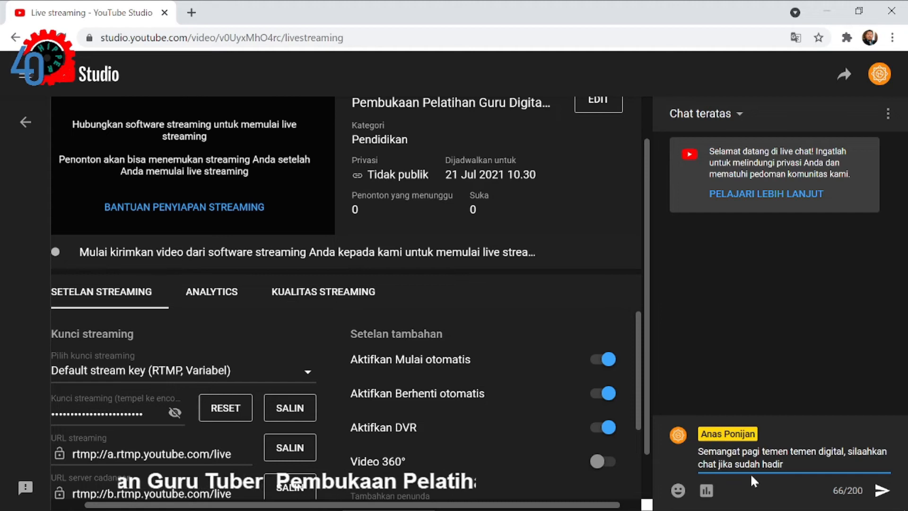
key(Return)
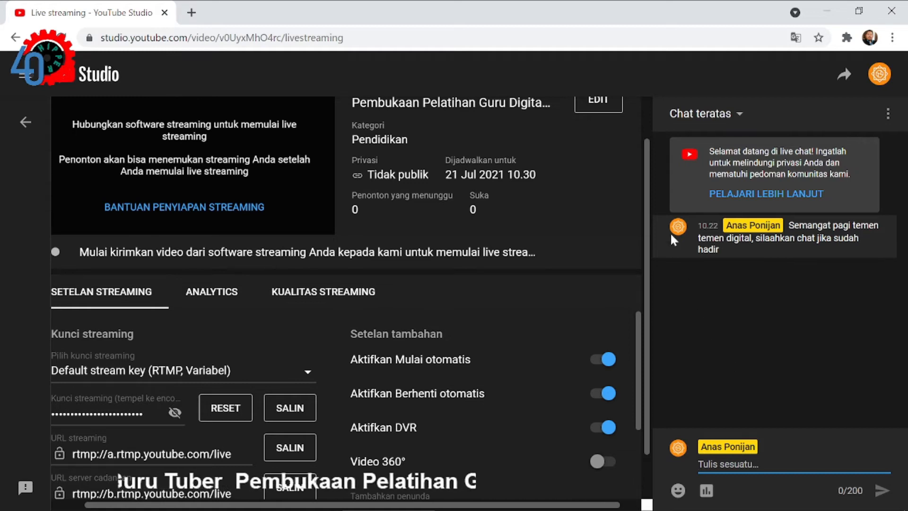
- Copy the live stream's share link and send it to the open contact's chat in WhatsApp
click(838, 78)
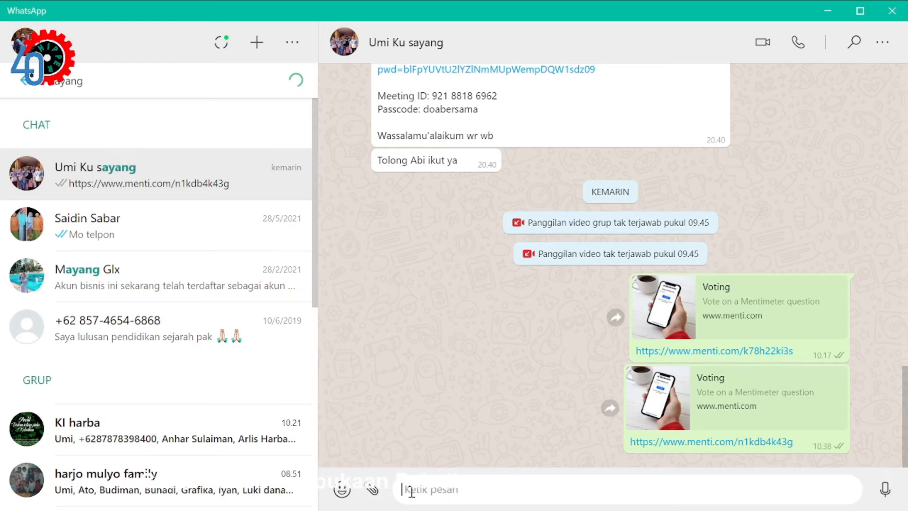
right_click(411, 491)
click(427, 431)
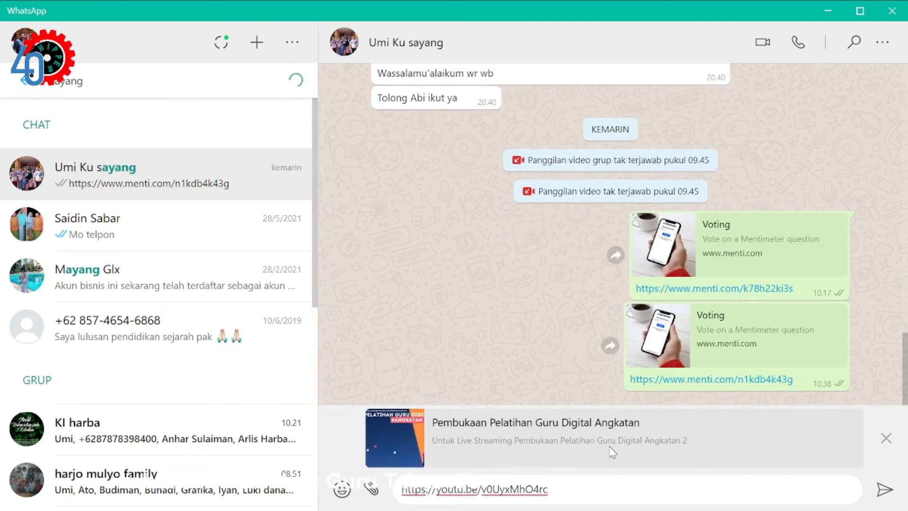
click(882, 495)
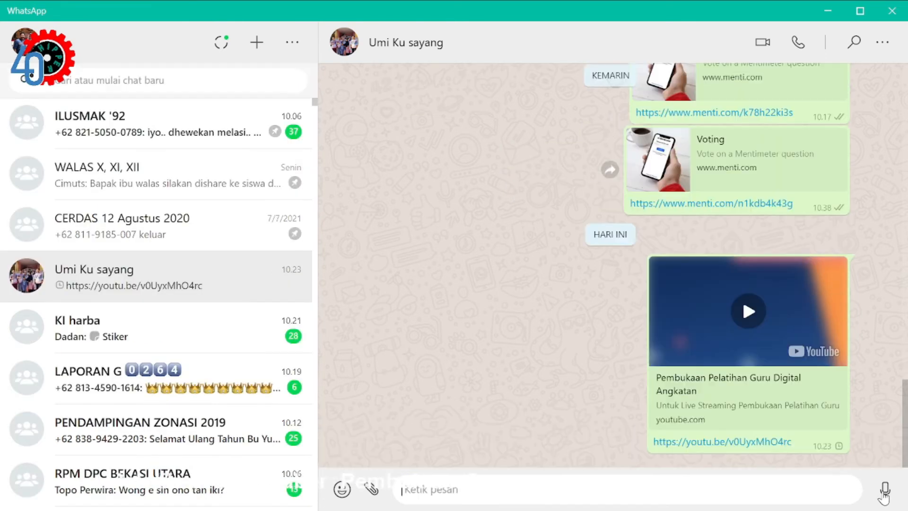
click(882, 495)
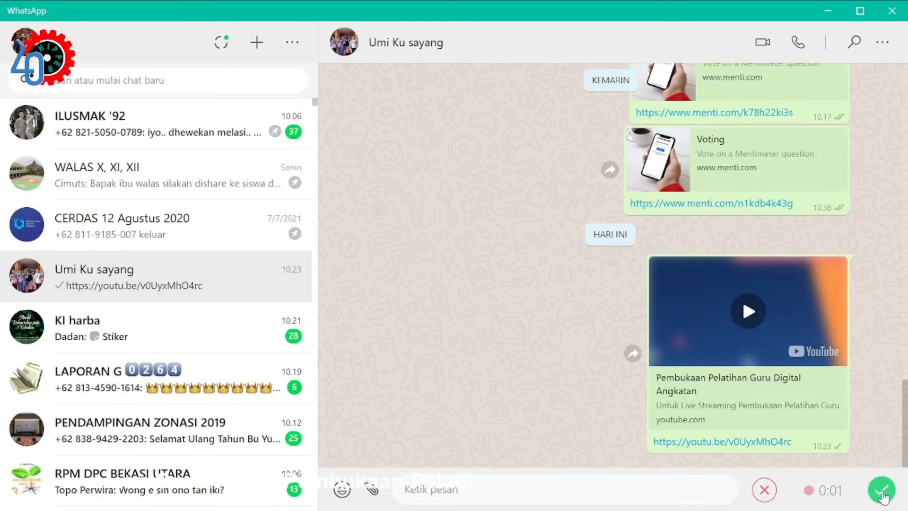
- View the stream's watch page through the sent link, and close the Bagikan Live stream dialog back in YouTube Studio
click(730, 442)
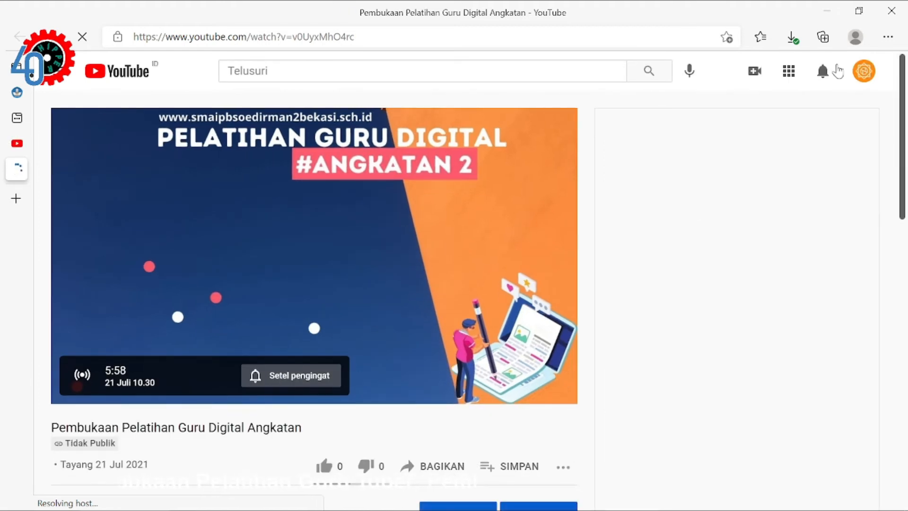
click(821, 10)
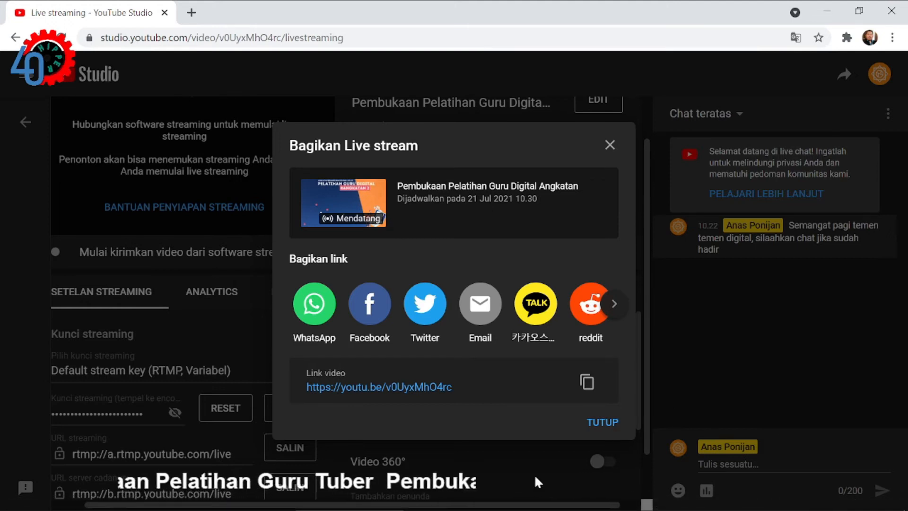
click(612, 421)
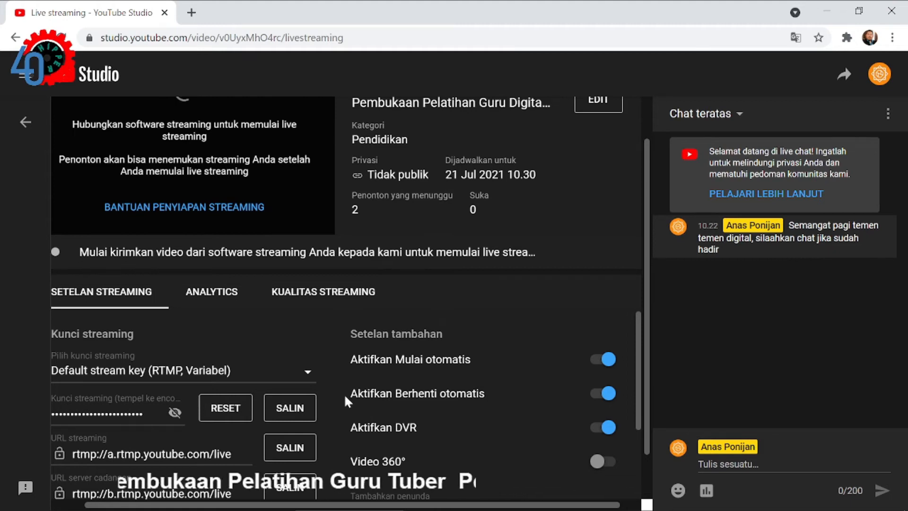
- Copy the default stream key from the streaming settings and open the settings of OBS Studio
scroll(271, 386, down, 1)
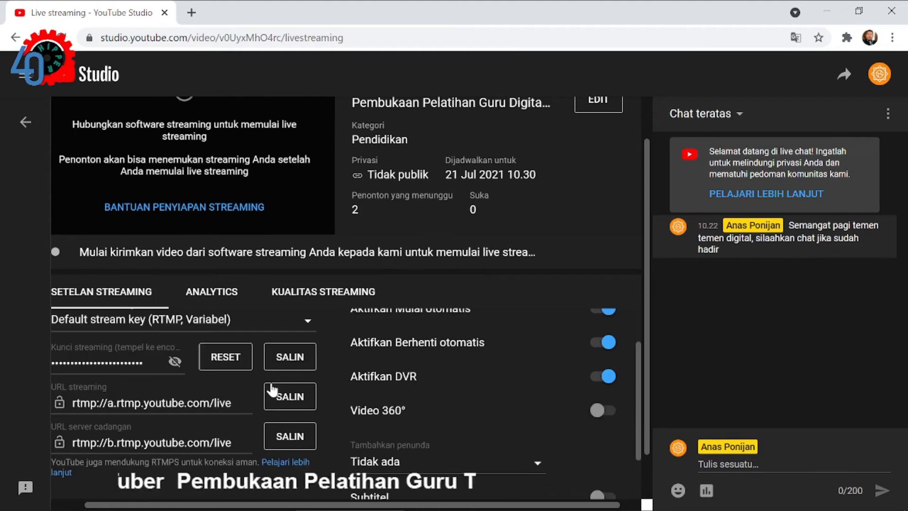
click(283, 358)
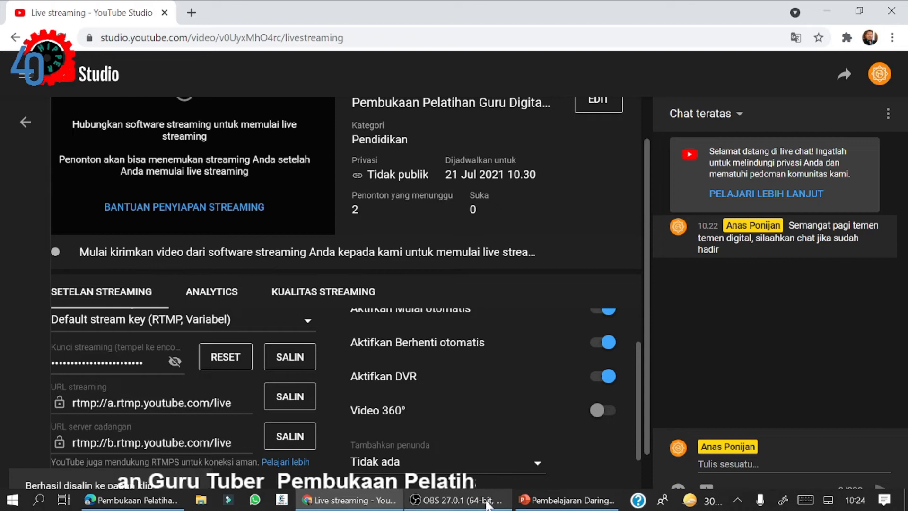
click(472, 505)
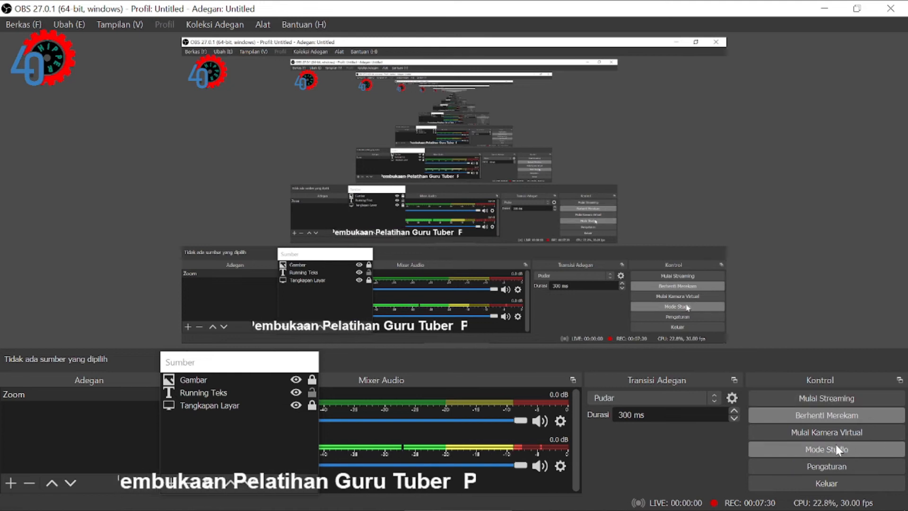
click(805, 464)
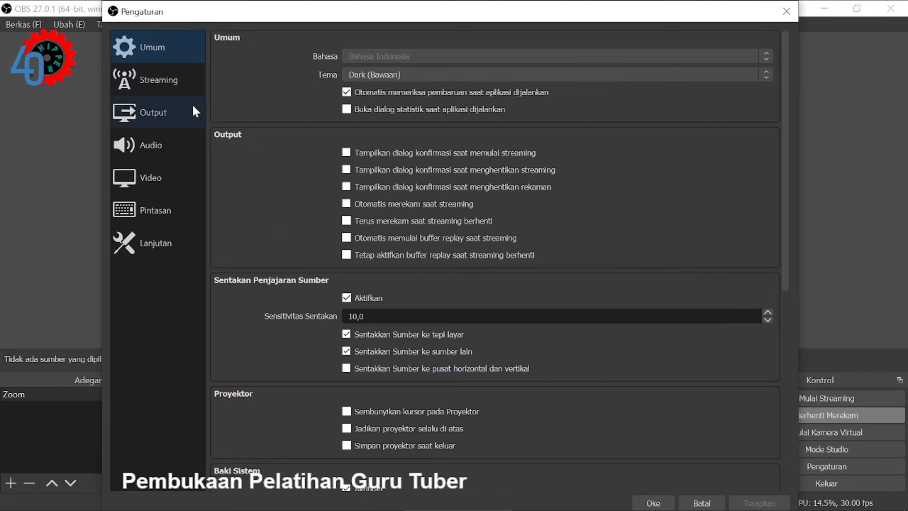
- Review the Output, Audio, Video, Pintasan and Lanjutan settings in OBS without changing them
click(164, 112)
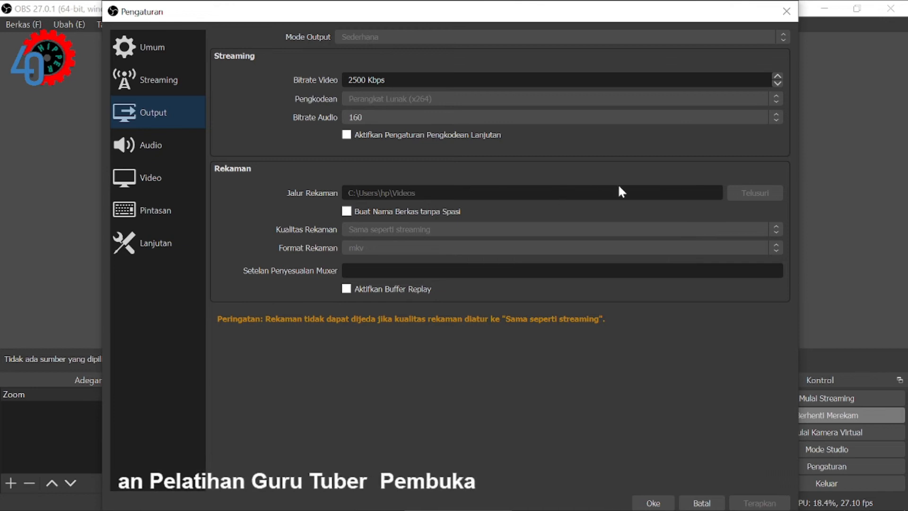
click(155, 146)
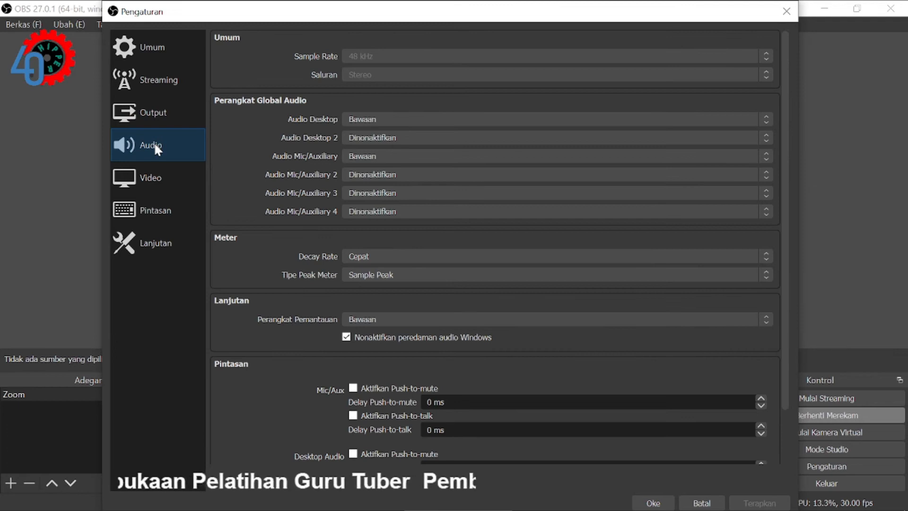
click(159, 177)
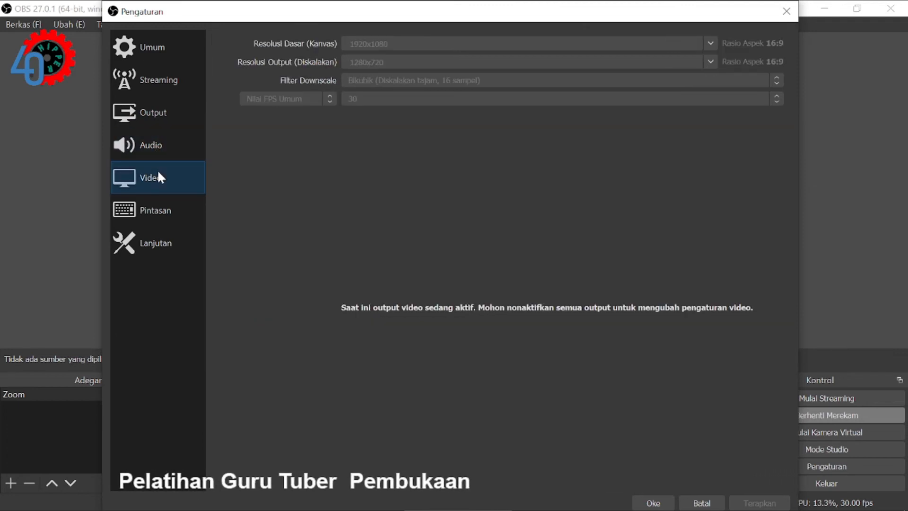
click(157, 203)
click(161, 239)
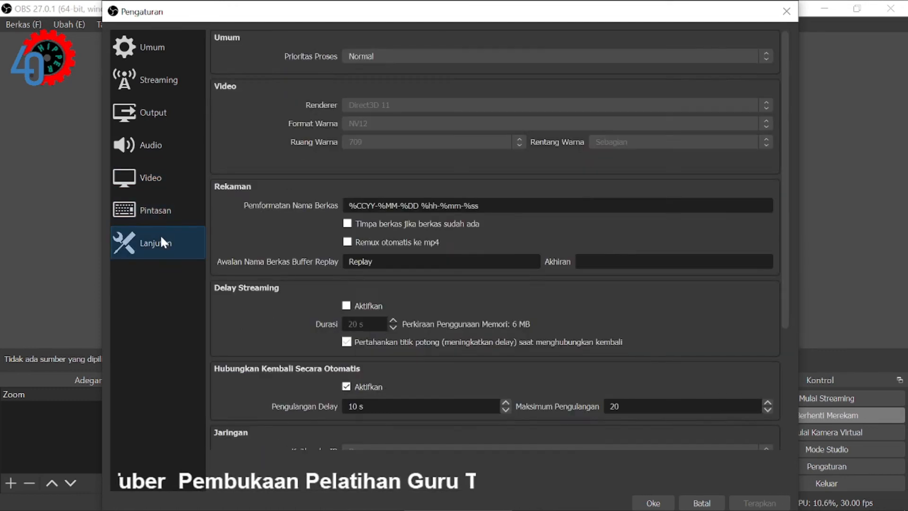
- Paste the copied YouTube stream key into the Streaming settings, reveal it, apply the change and close the settings
click(165, 79)
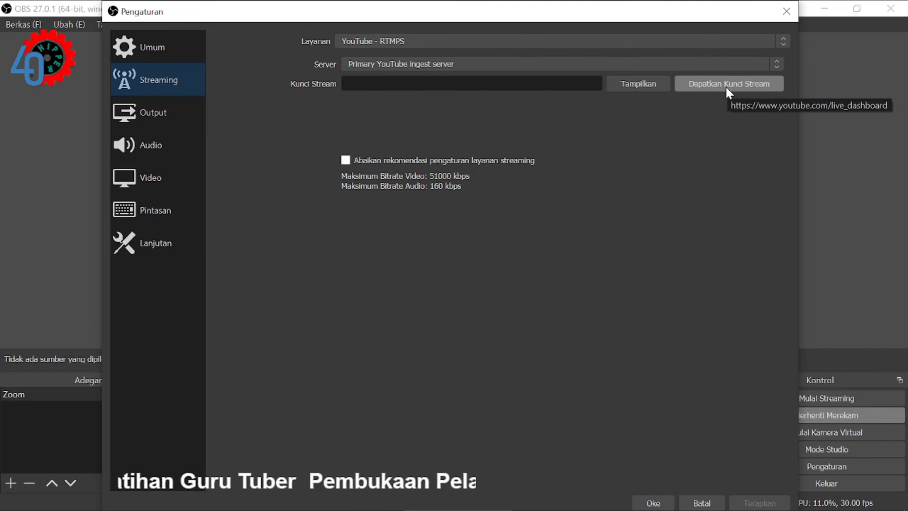
right_click(360, 84)
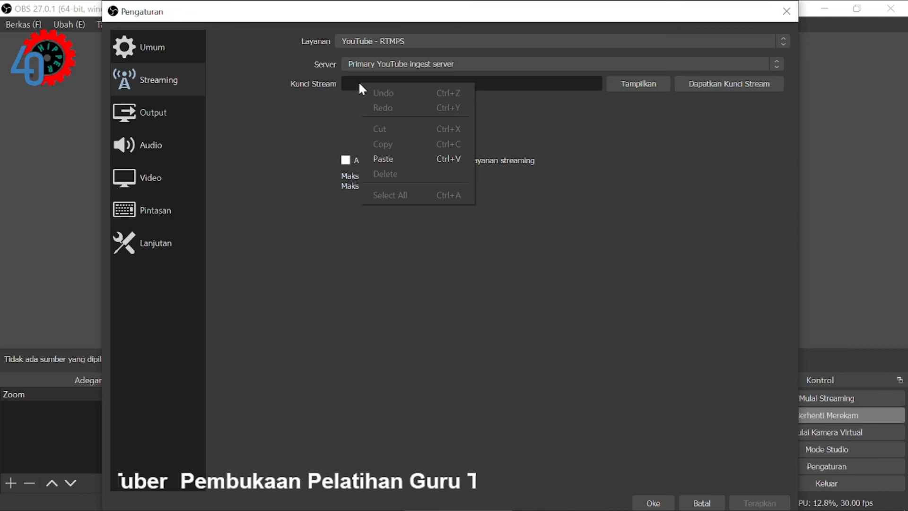
click(389, 159)
click(630, 88)
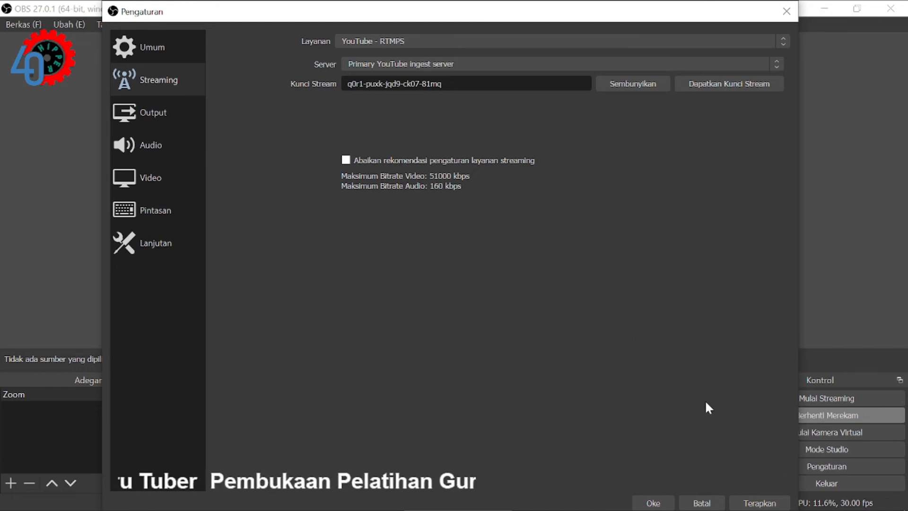
click(756, 503)
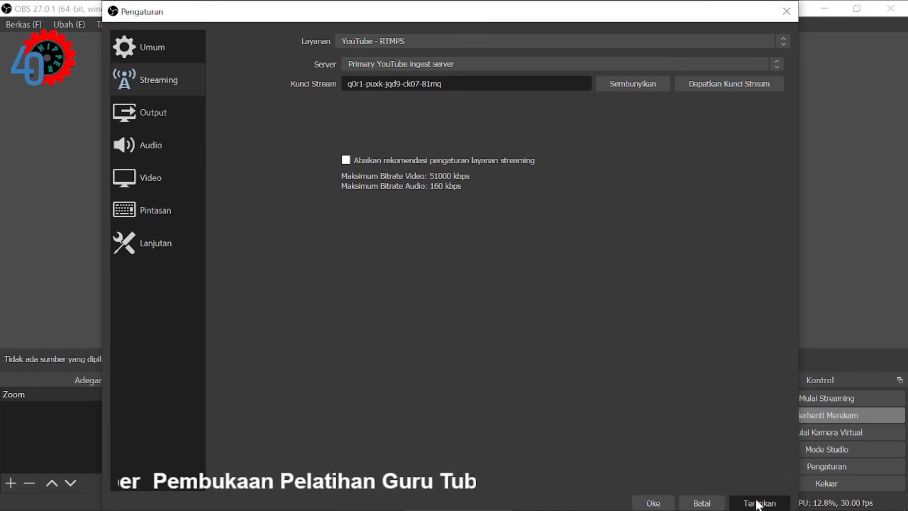
click(654, 504)
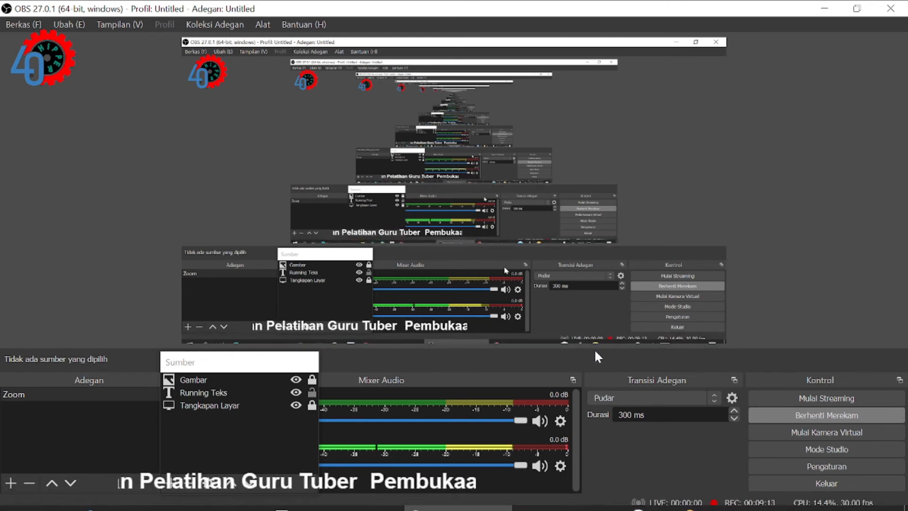
- Minimize OBS Studio and the YouTube Studio browser window, and open Zoom from the desktop
click(829, 10)
mouse_move(686, 510)
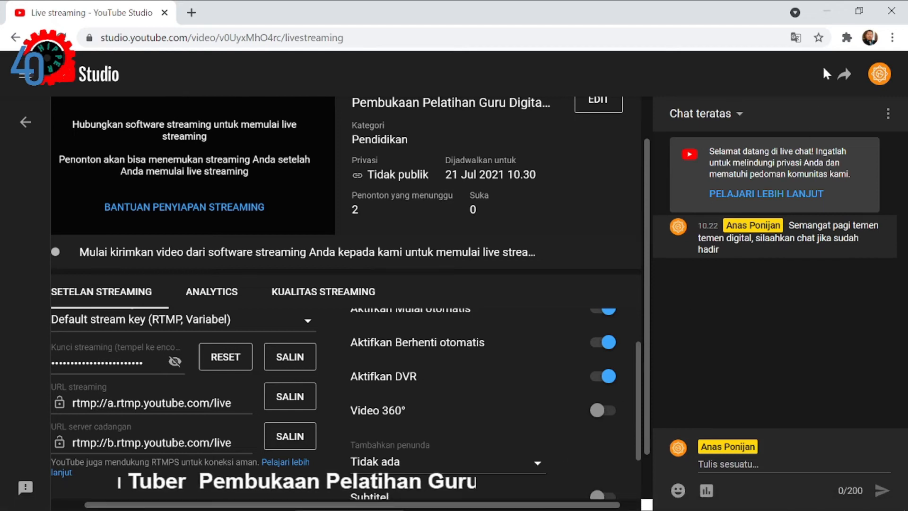
click(819, 12)
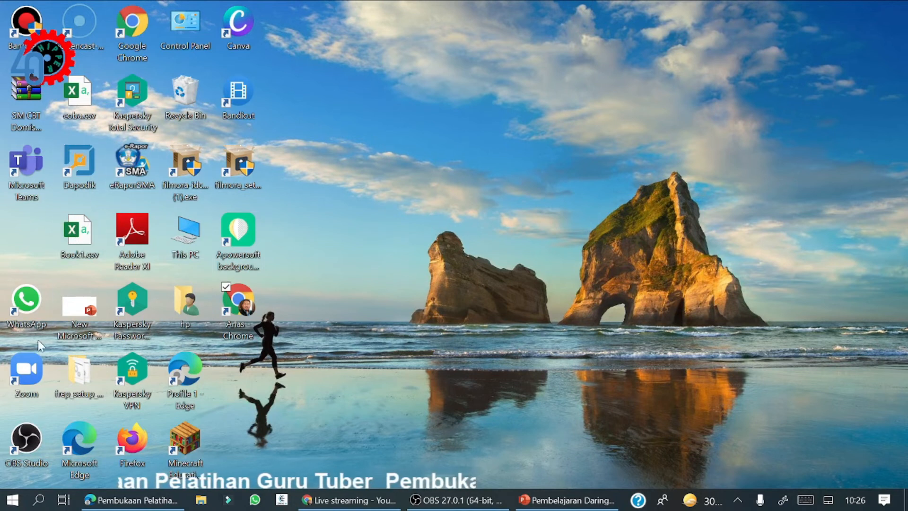
click(29, 373)
double_click(29, 373)
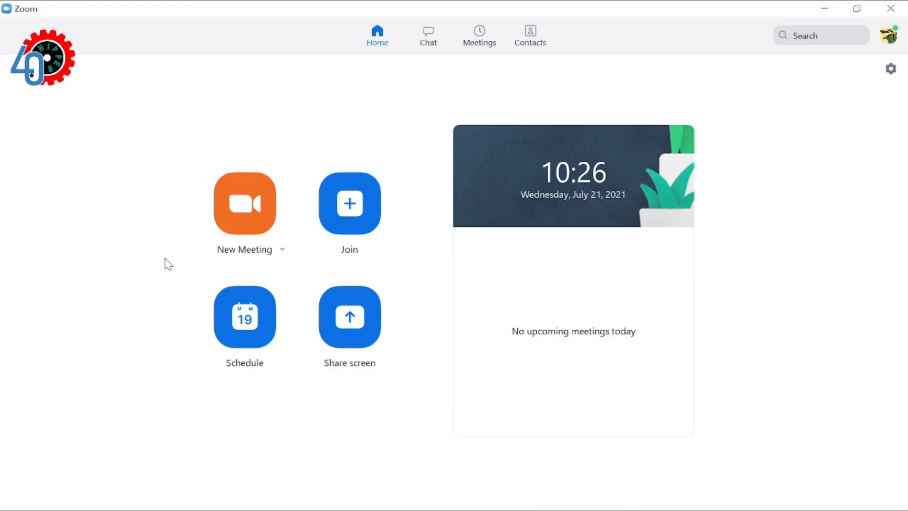
- Start a new Zoom meeting, maximize the meeting window and turn on the camera video
click(225, 240)
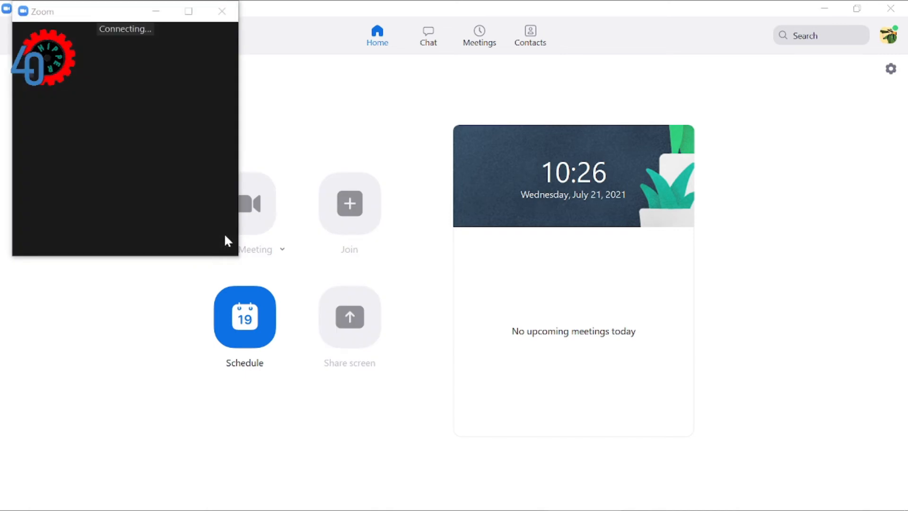
click(192, 16)
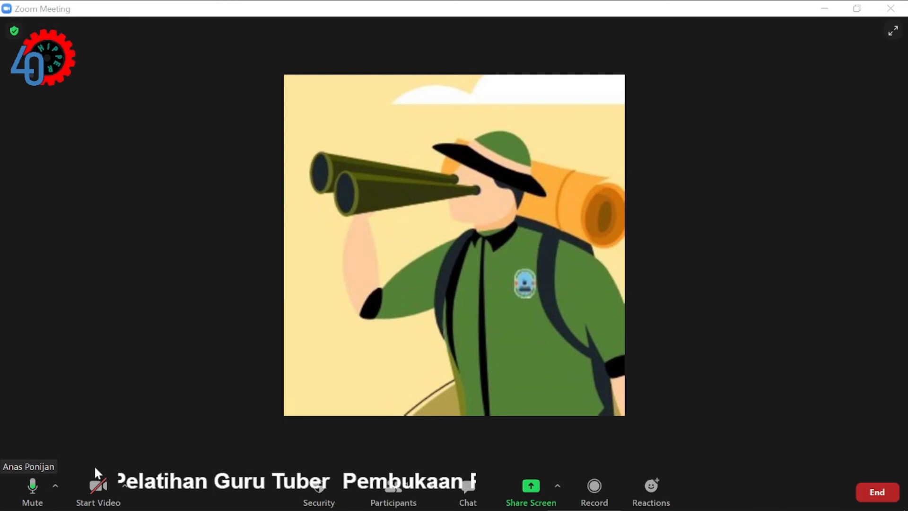
click(101, 486)
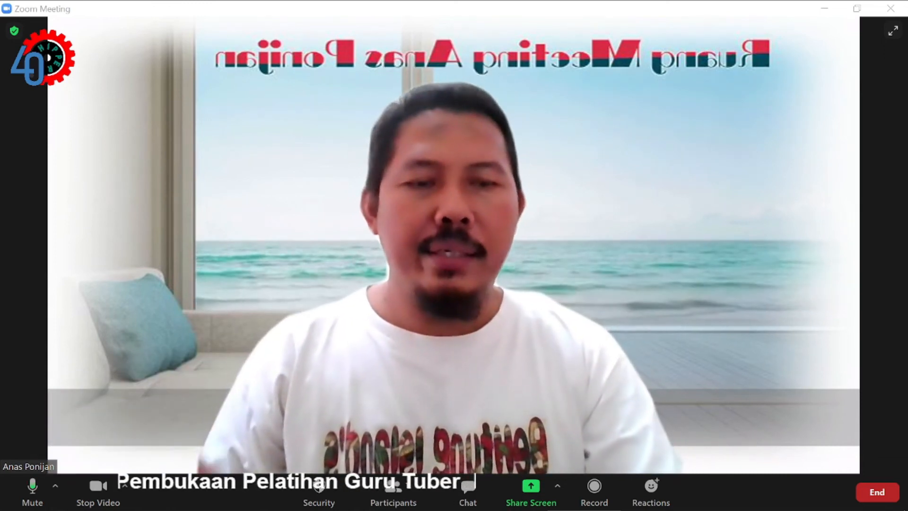
- Switch back to OBS Studio, select the Zoom scene and start streaming
mouse_move(222, 510)
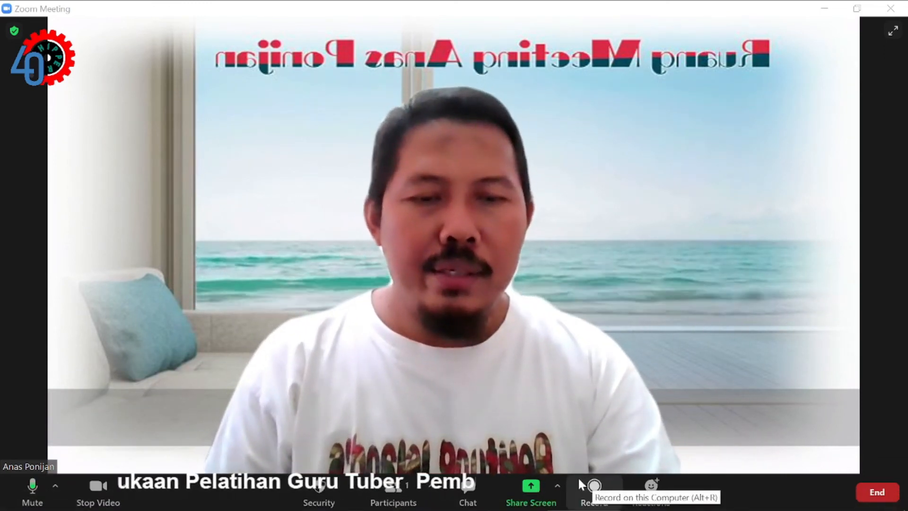
mouse_move(562, 509)
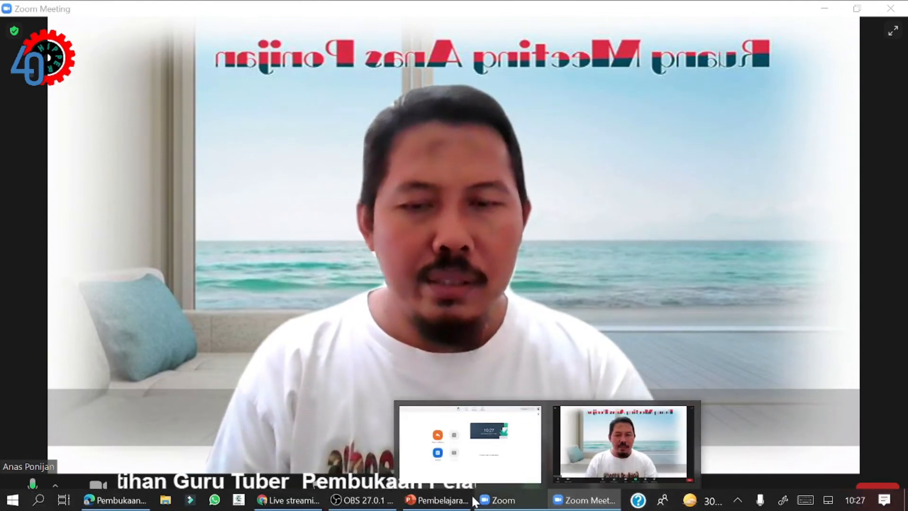
mouse_move(408, 505)
click(371, 502)
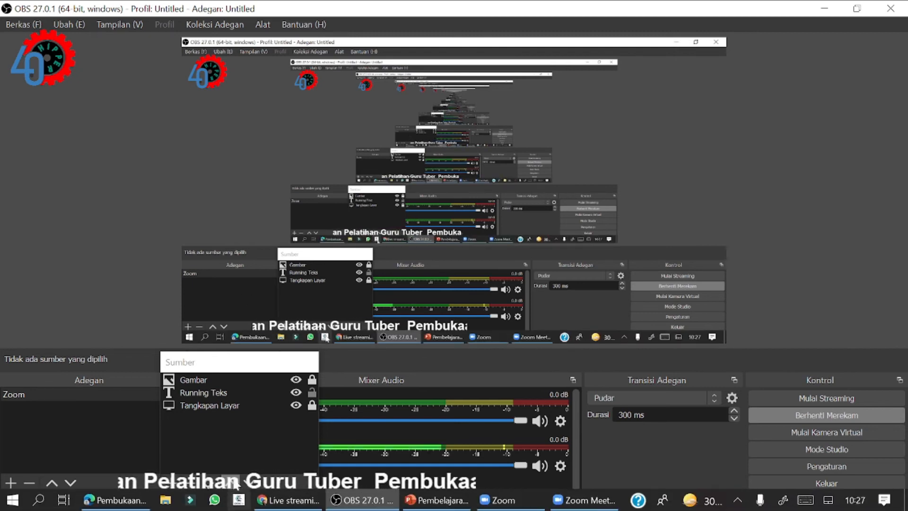
click(104, 397)
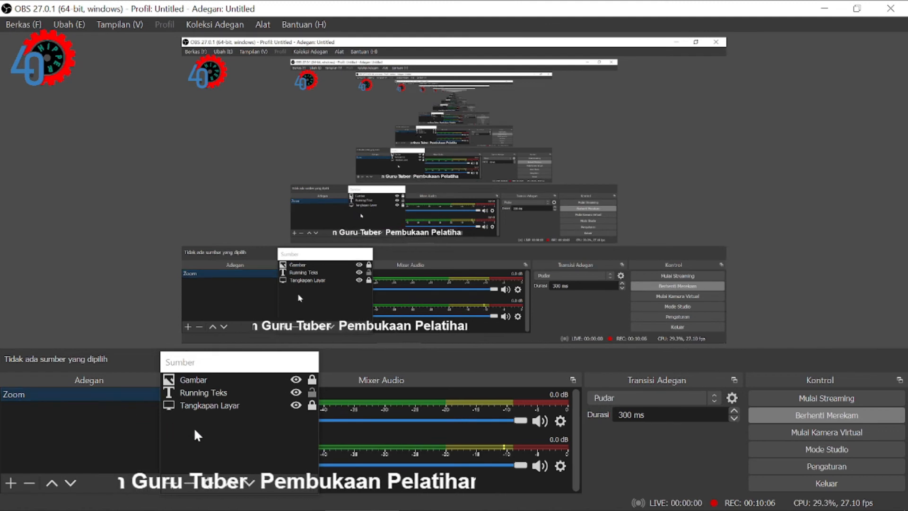
click(795, 401)
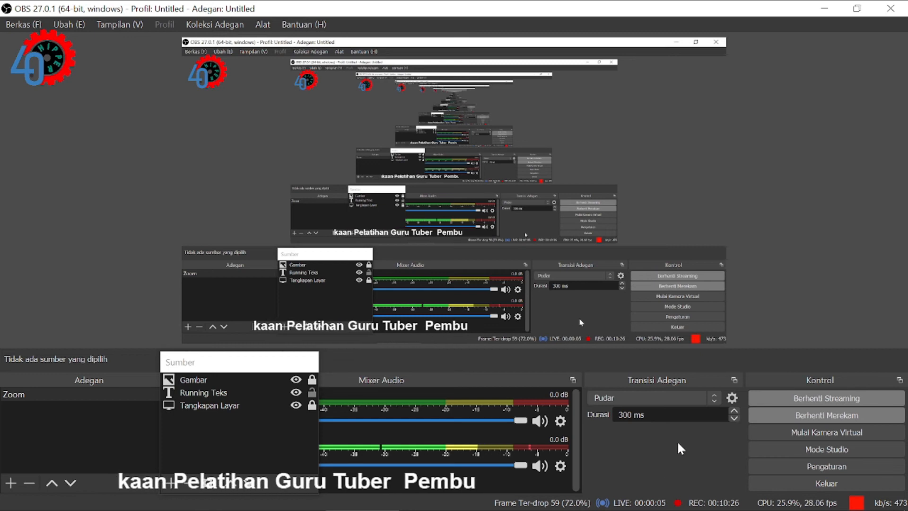
- Check the stream's connection in YouTube Studio and bring the Zoom meeting window to the front for broadcasting
mouse_move(759, 509)
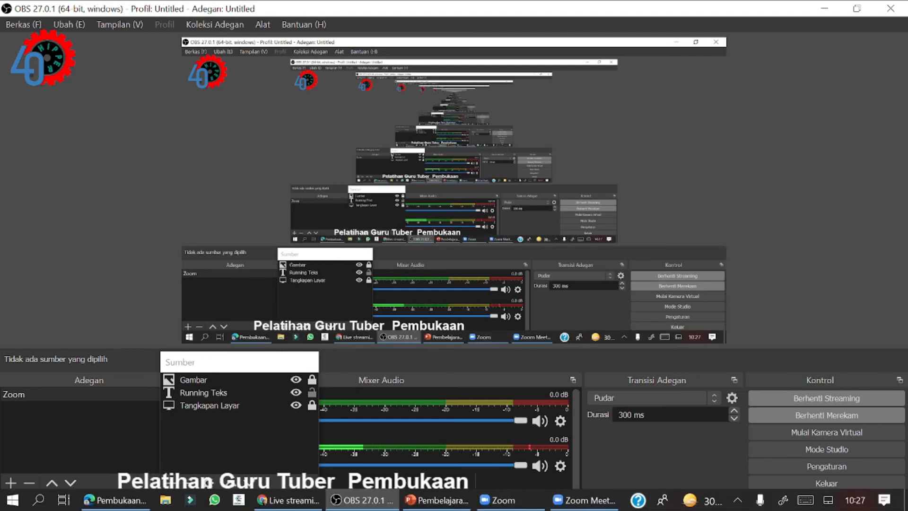
drag(427, 509, 393, 510)
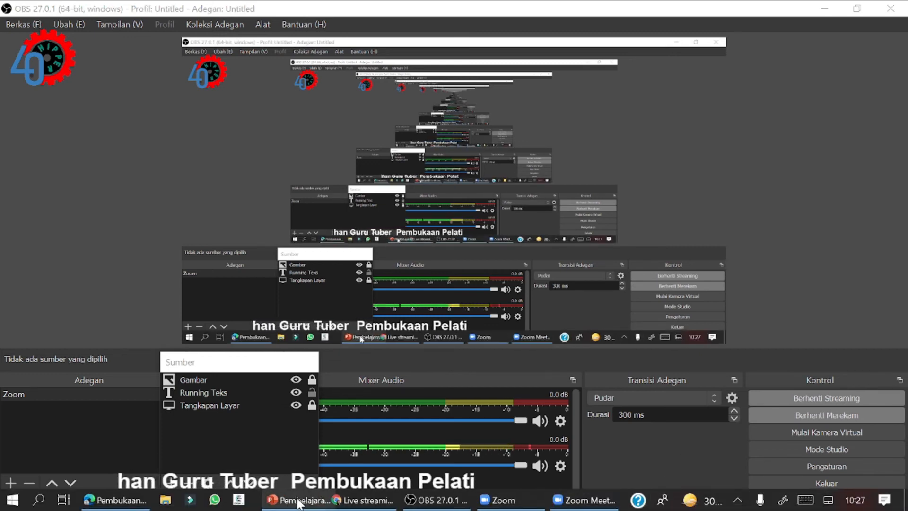
click(387, 503)
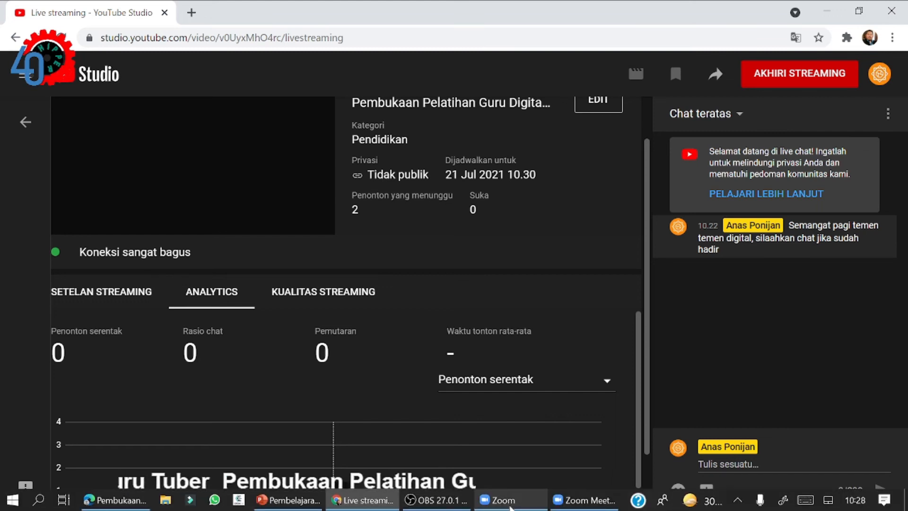
click(510, 506)
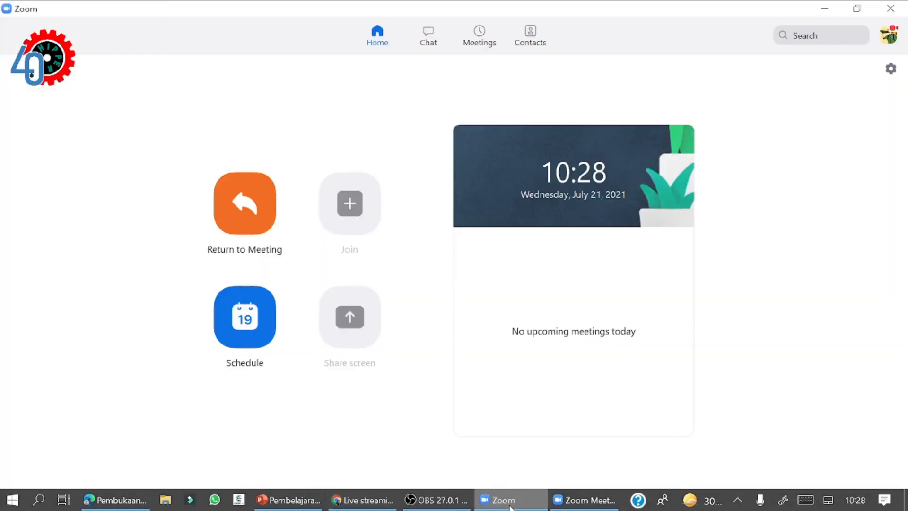
click(589, 500)
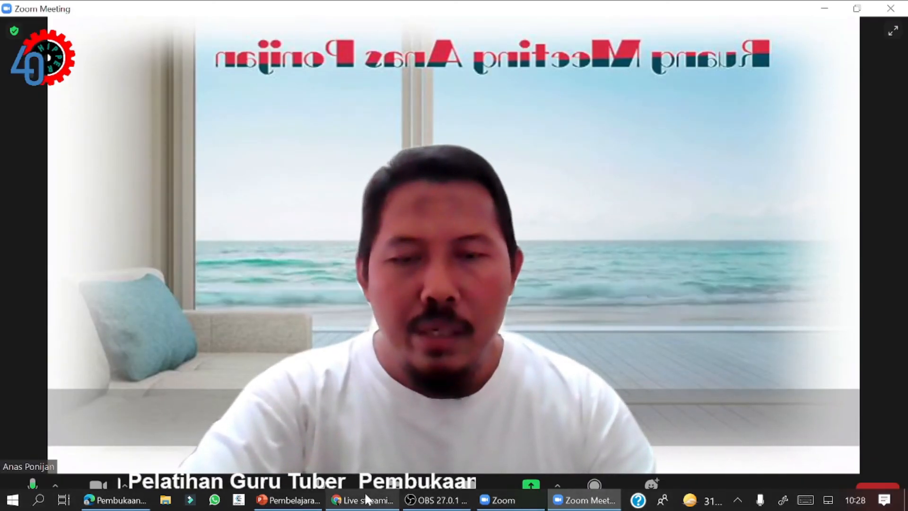
mouse_move(366, 499)
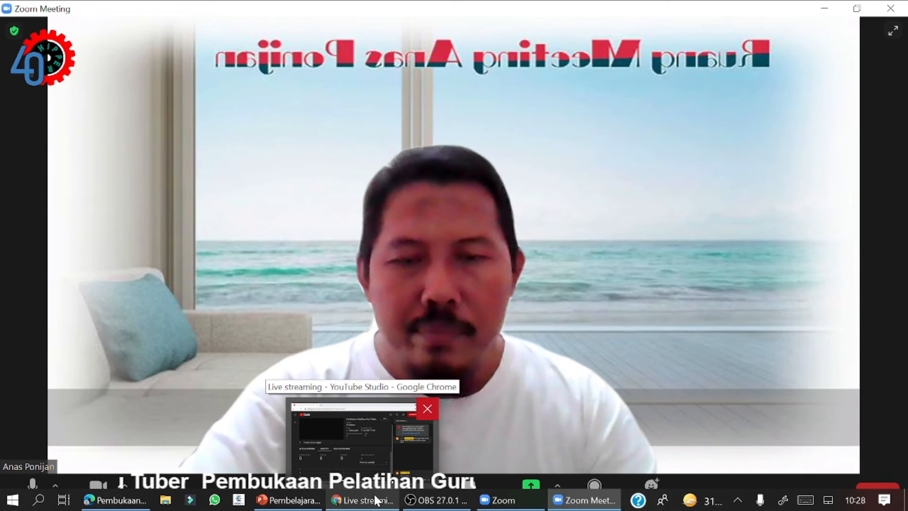
mouse_move(589, 504)
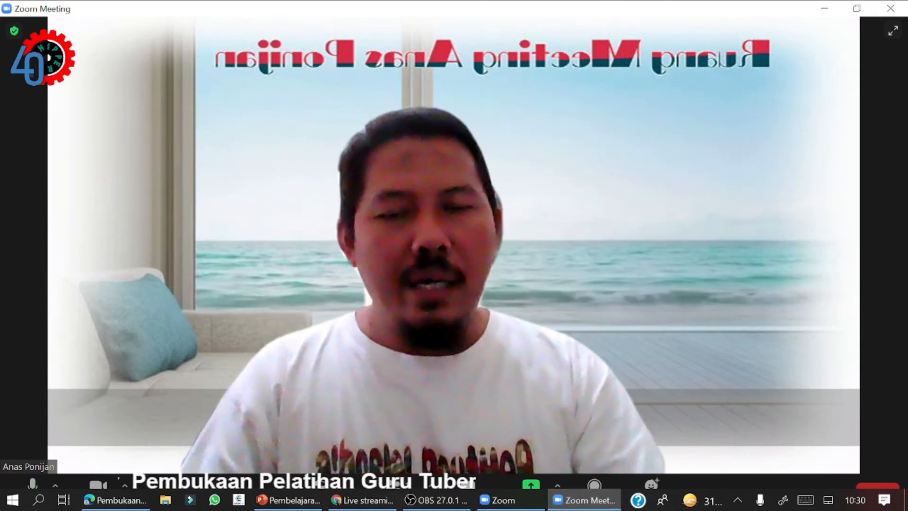
- Check the live preview in YouTube Studio, and stop the streaming in OBS Studio
click(362, 500)
mouse_move(462, 509)
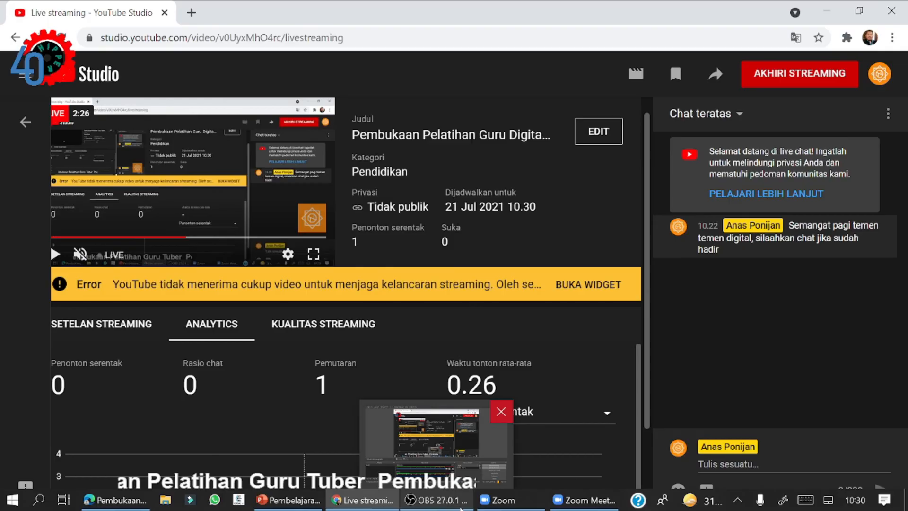
click(461, 508)
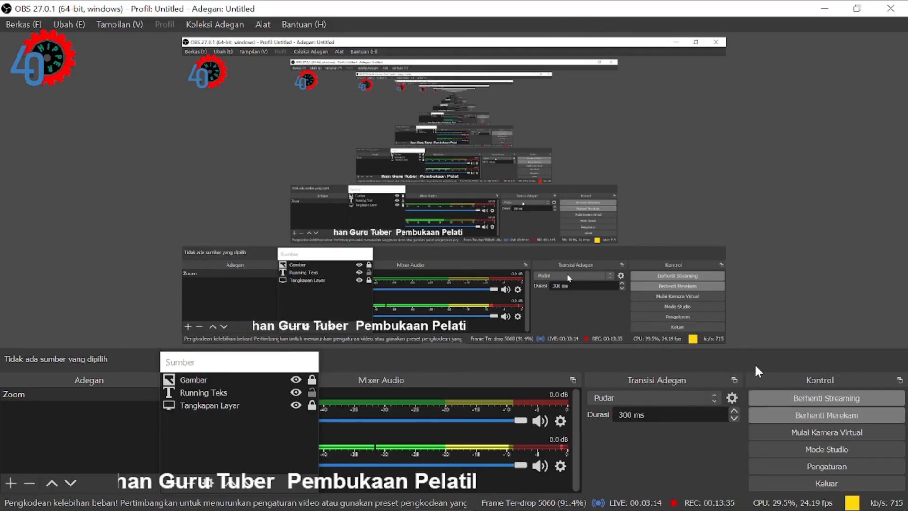
click(856, 396)
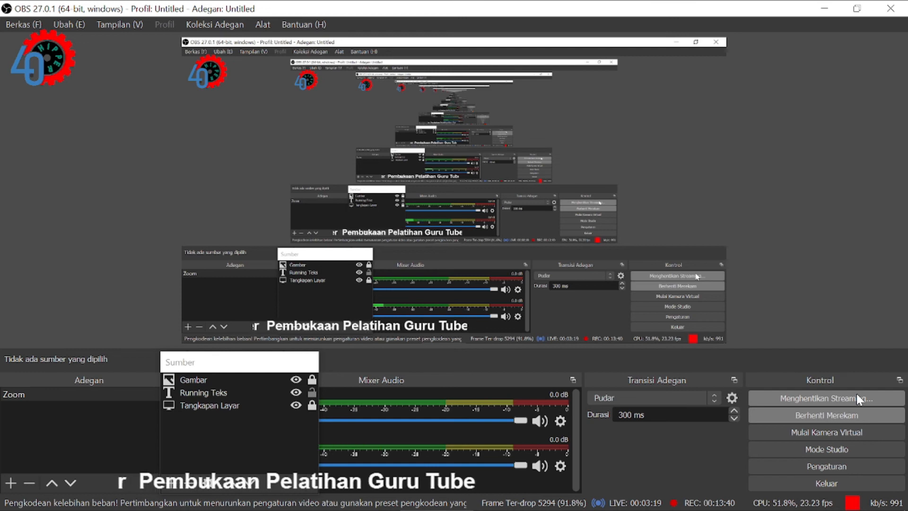
- Return to the browser and view the recorded live stream on its YouTube watch page
mouse_move(264, 509)
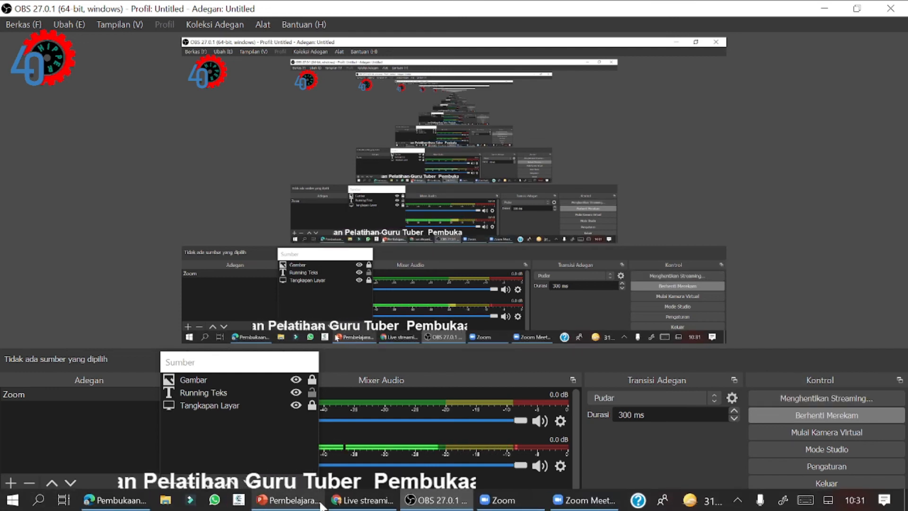
click(372, 508)
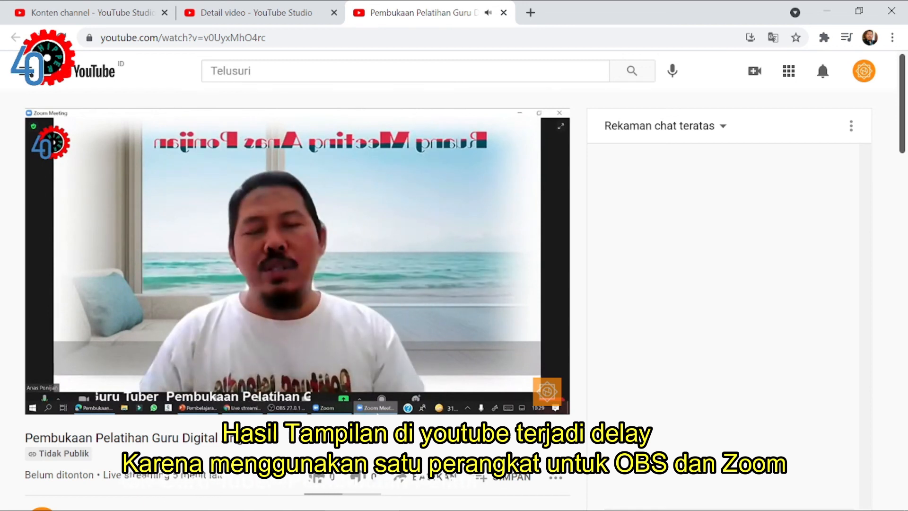
mouse_move(432, 359)
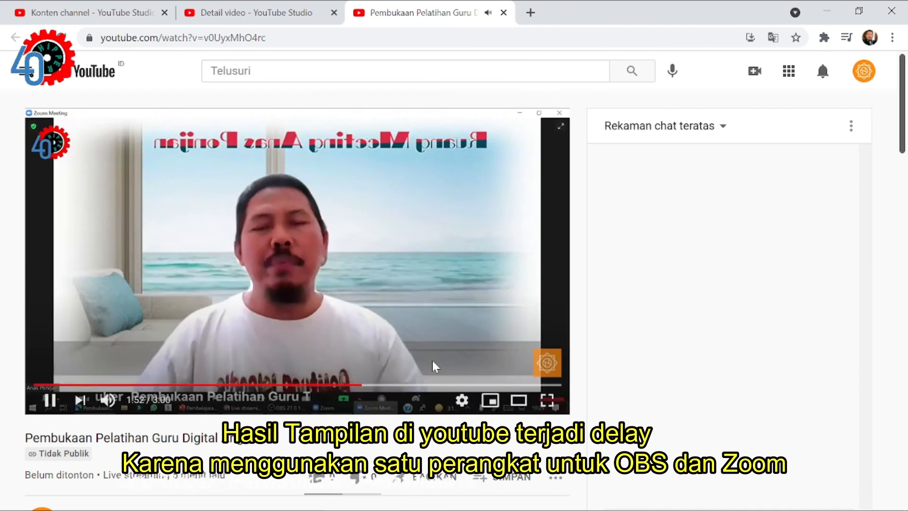